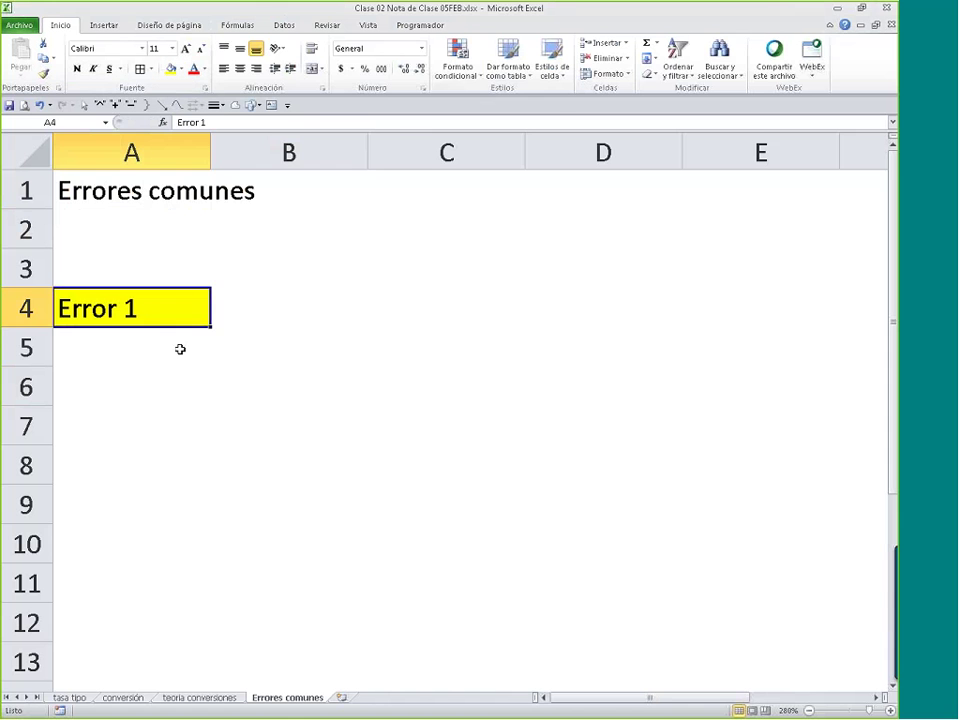
- Enter 2.11% in cell A6, using a period as the decimal separator
click(150, 398)
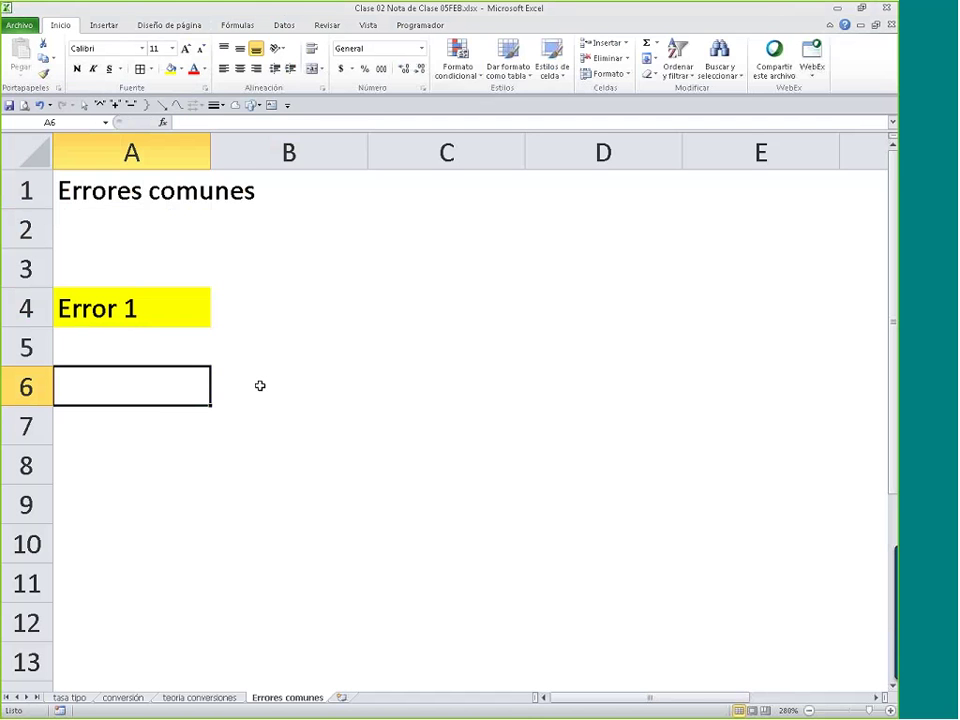
text(2.)
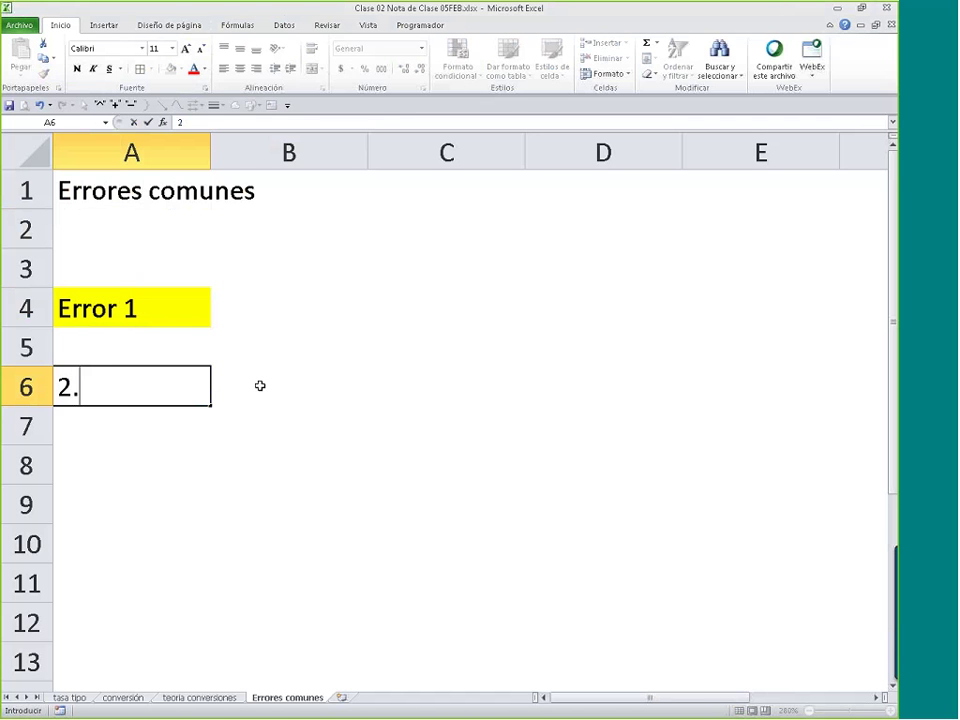
text(11%)
key(Return)
click(36, 387)
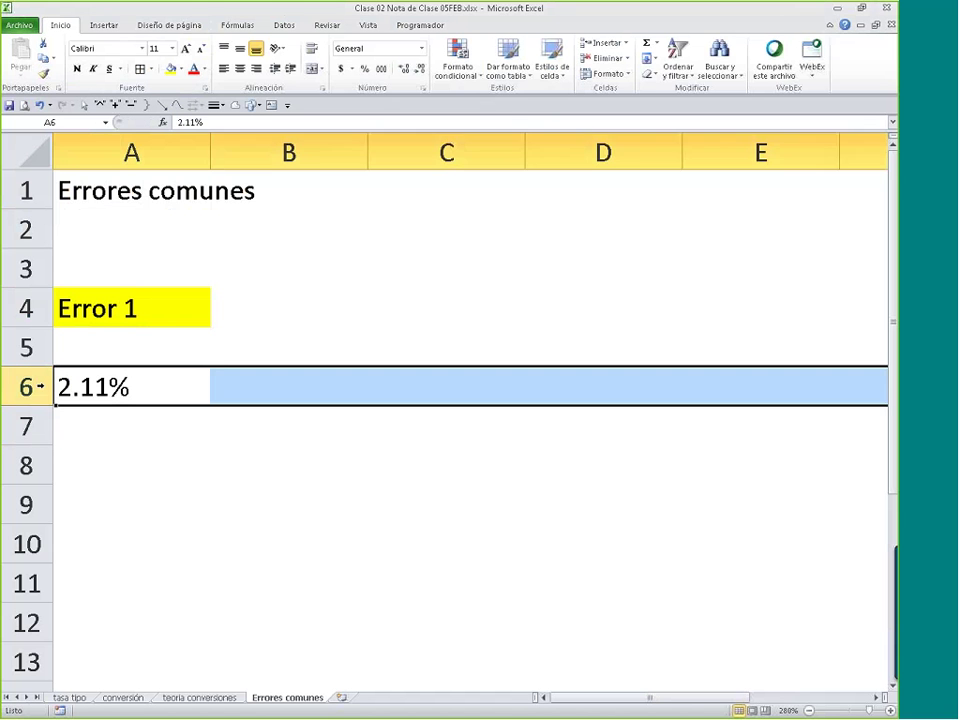
click(115, 388)
- Enter 2,11% in cell A7, using a comma as the decimal separator, and compare it with A6
click(164, 439)
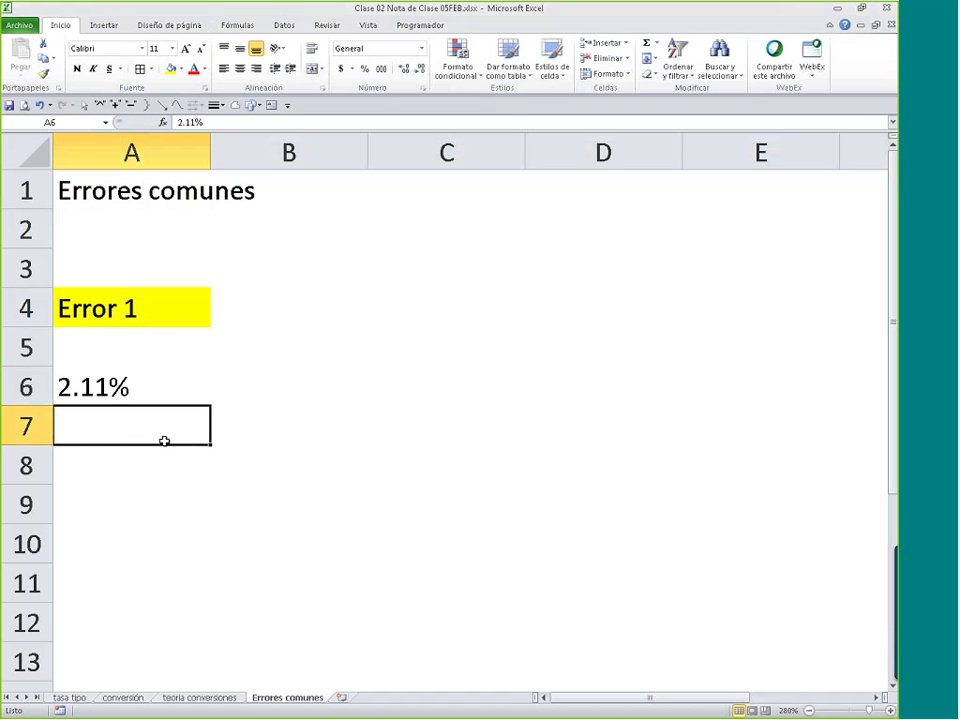
text(2,11)
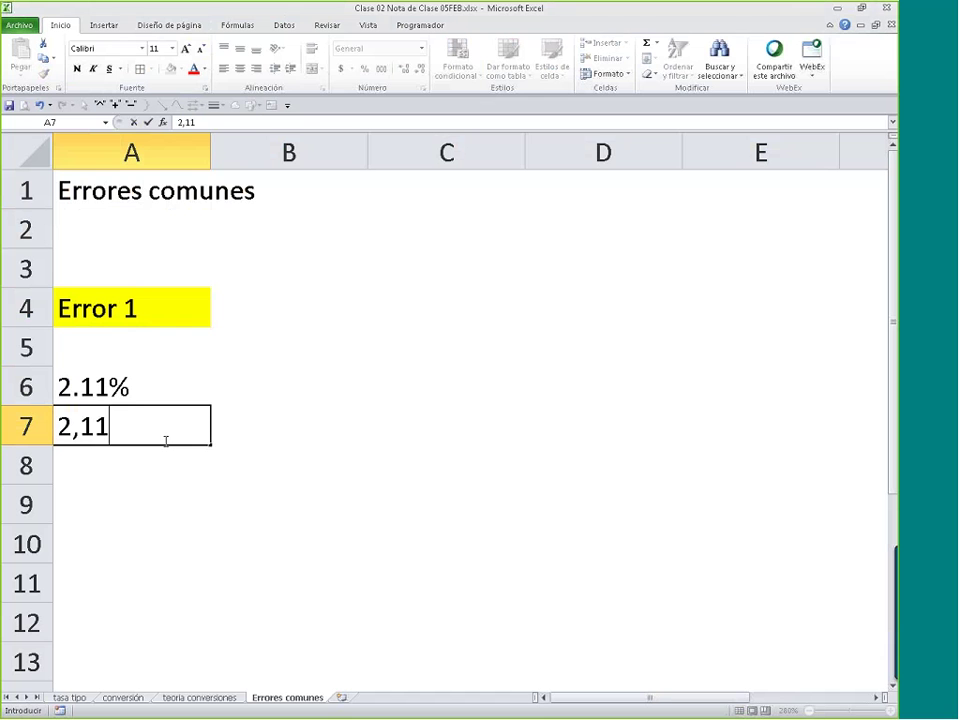
text(%)
key(Return)
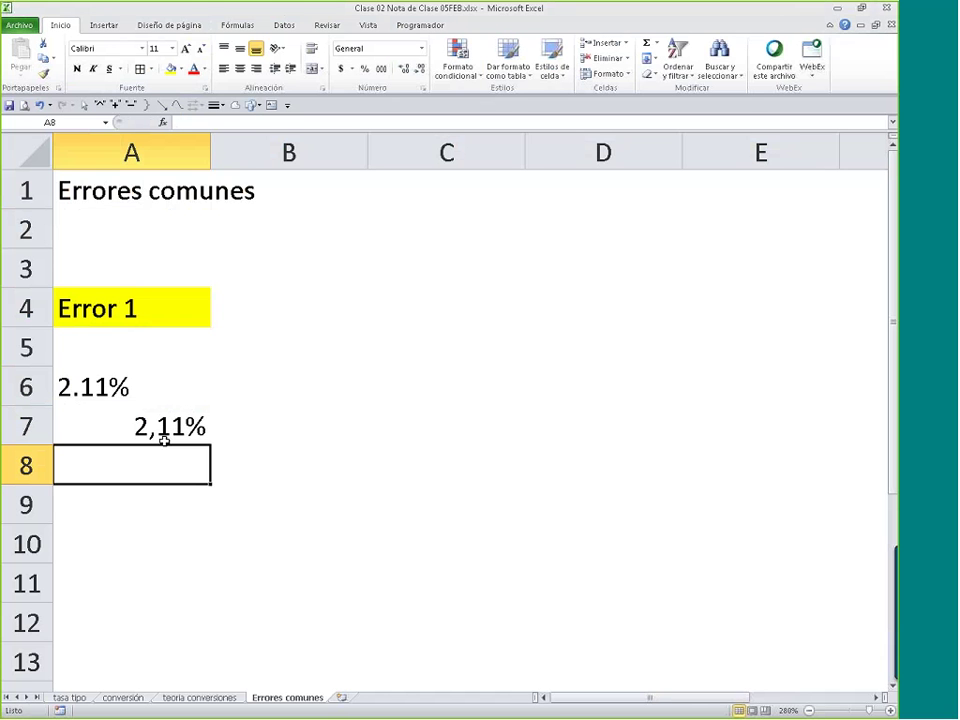
click(164, 439)
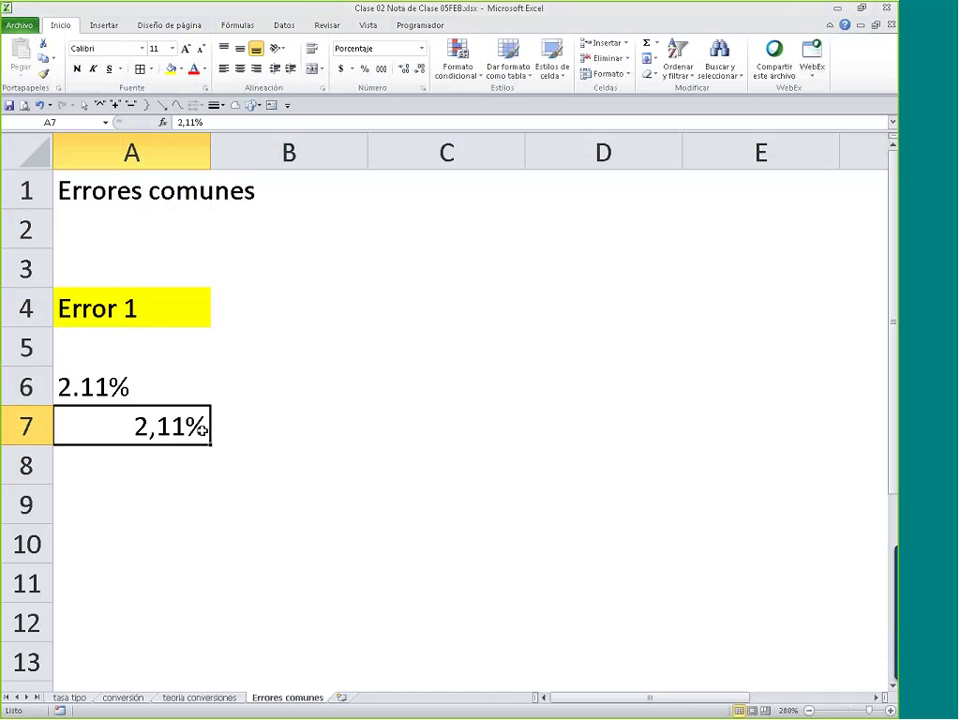
click(127, 390)
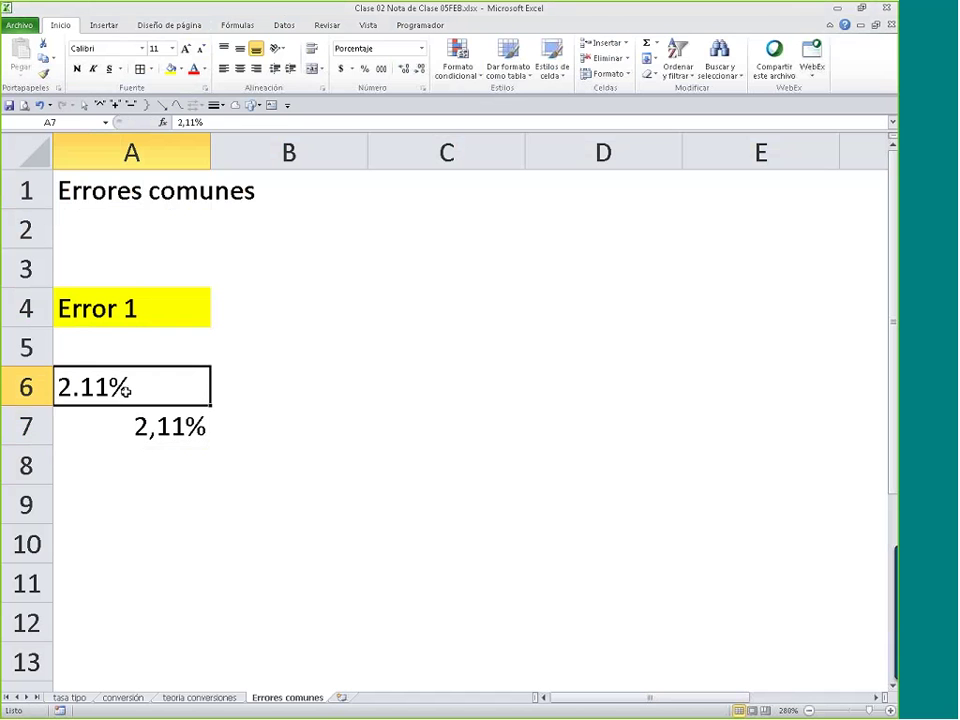
- Enter the sample text pepe in A8 and the number 5 in A9, and clear both cells
click(145, 450)
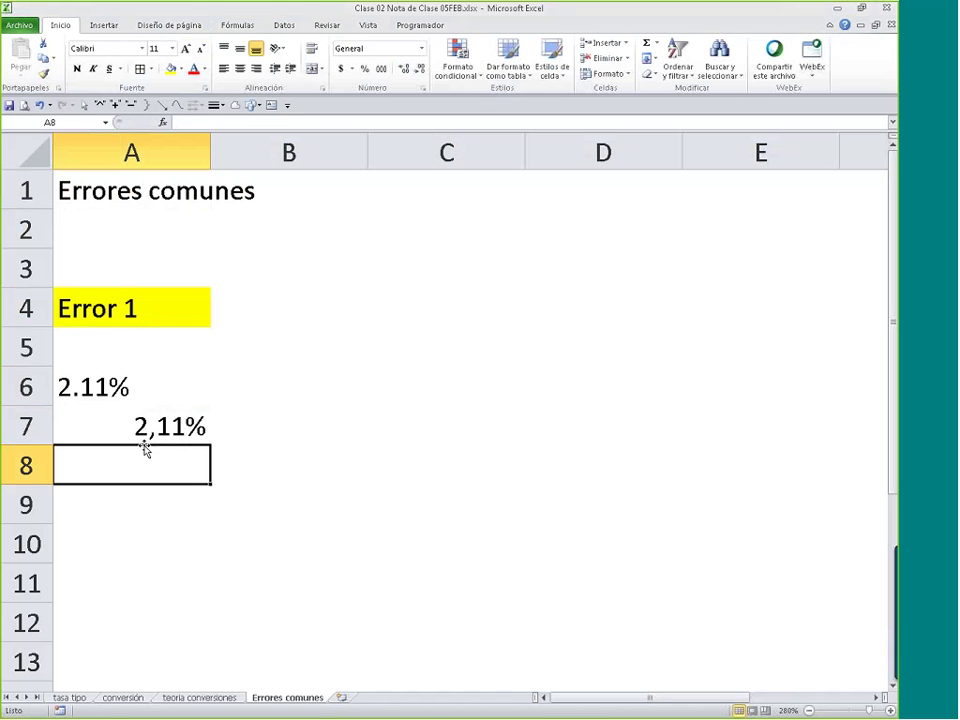
text(pepe)
key(Return)
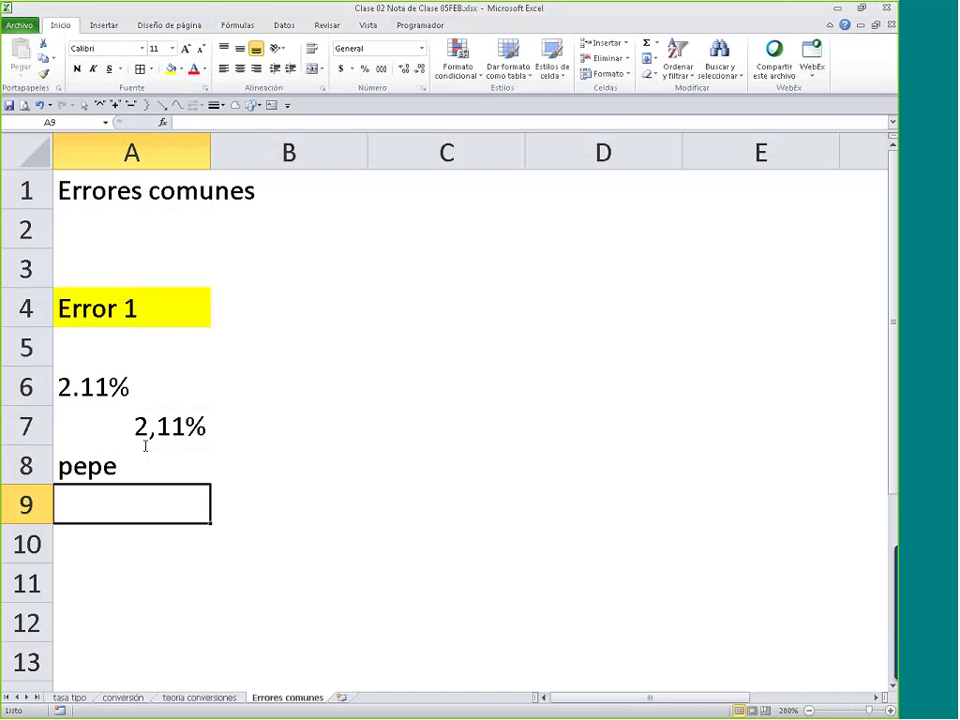
text(5)
key(Return)
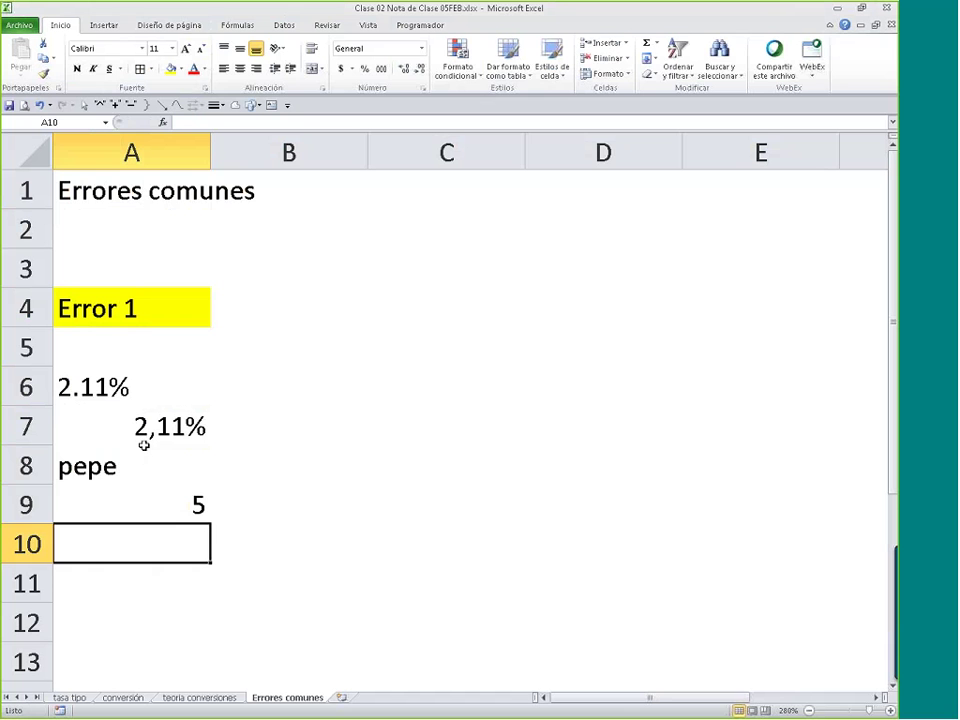
drag(144, 445, 139, 519)
key(Delete)
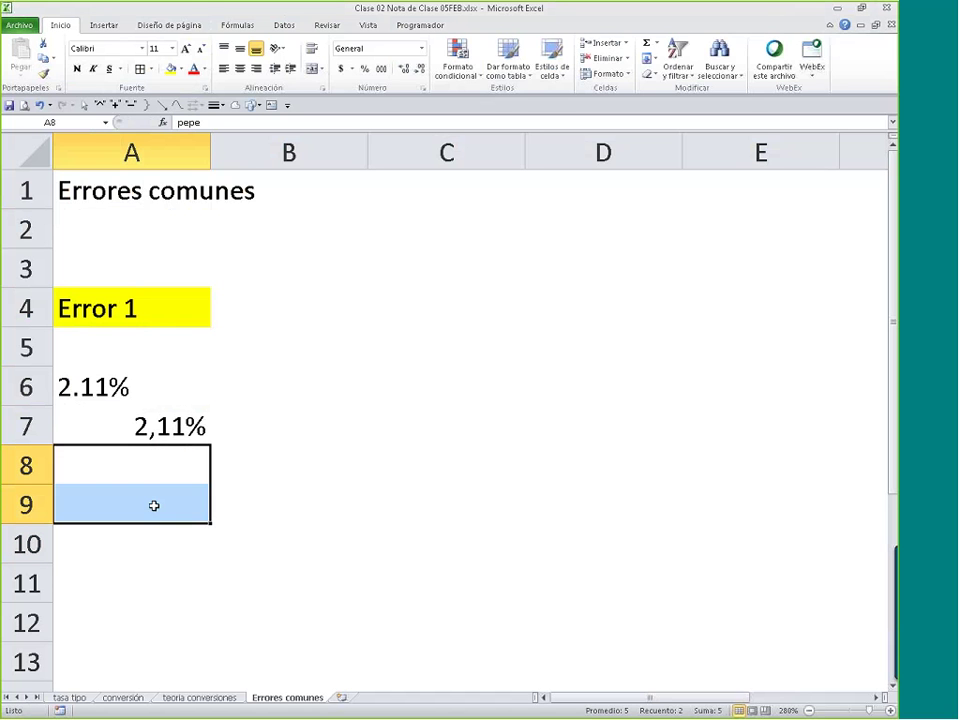
- Move the two percentages from A6:A7 to C4:C5 and label them "mal" in D4 and "Bien" in D5
drag(139, 388, 399, 346)
click(546, 311)
text(mel)
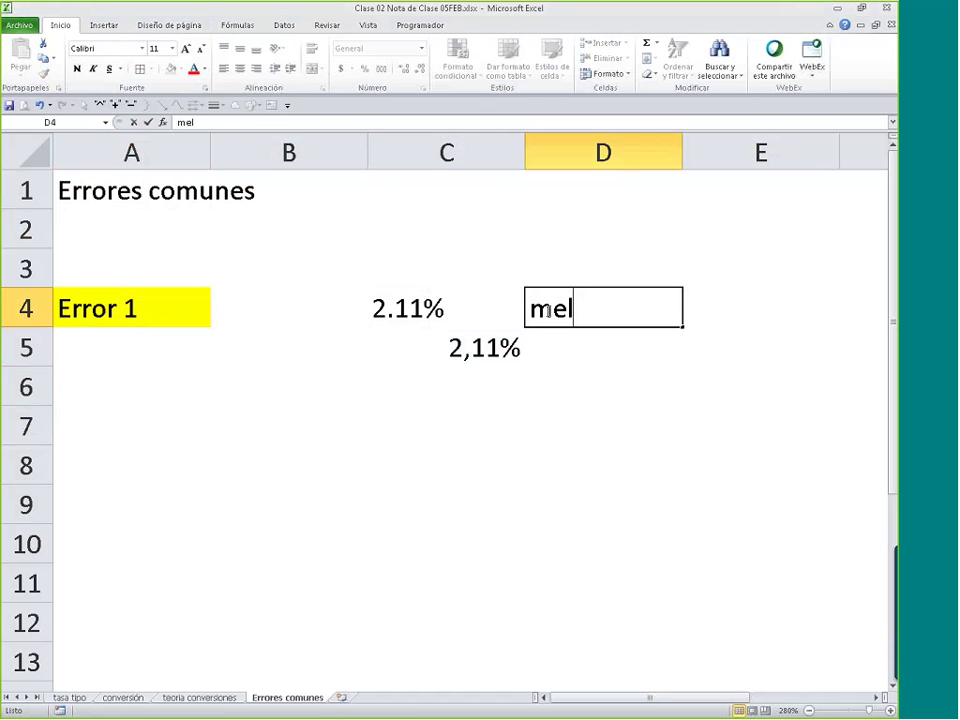
text(al)
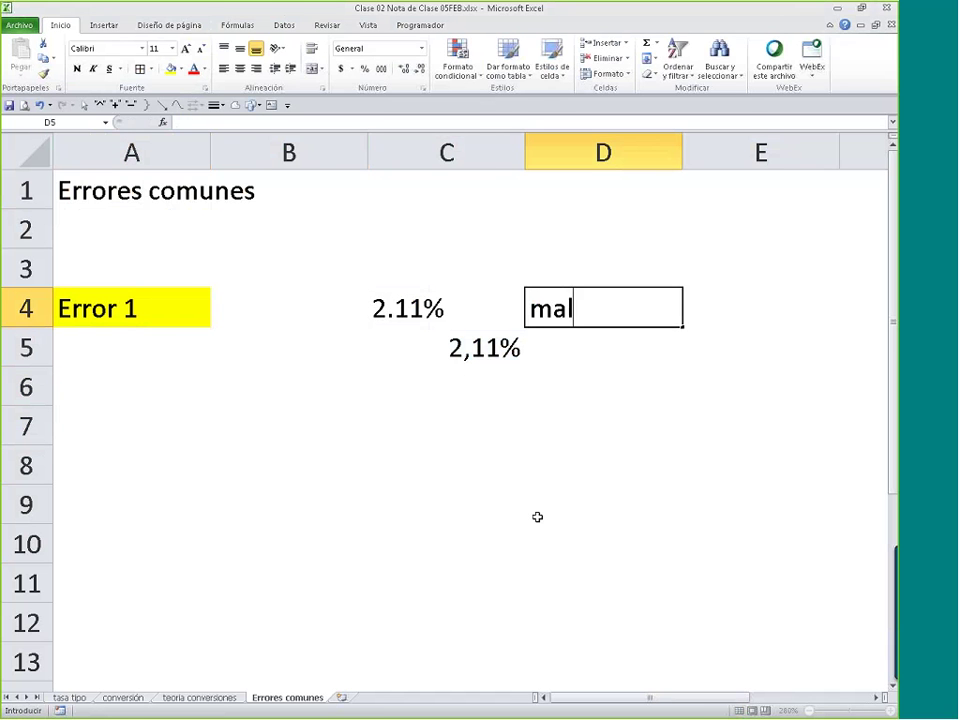
key(Return)
text(N)
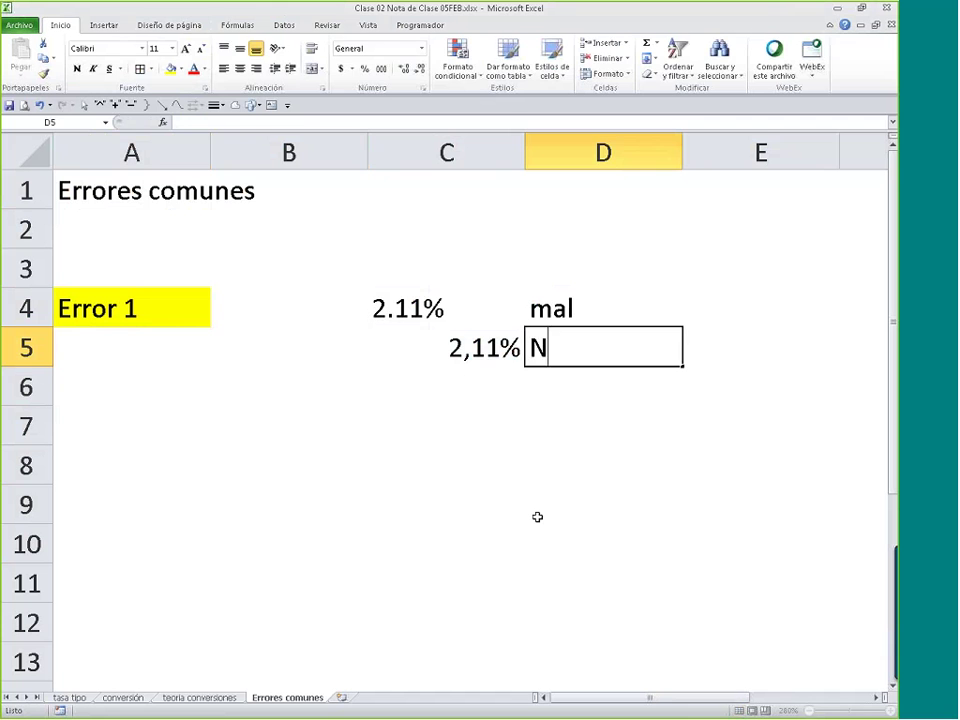
key(BackSpace)
text(Bien)
key(Return)
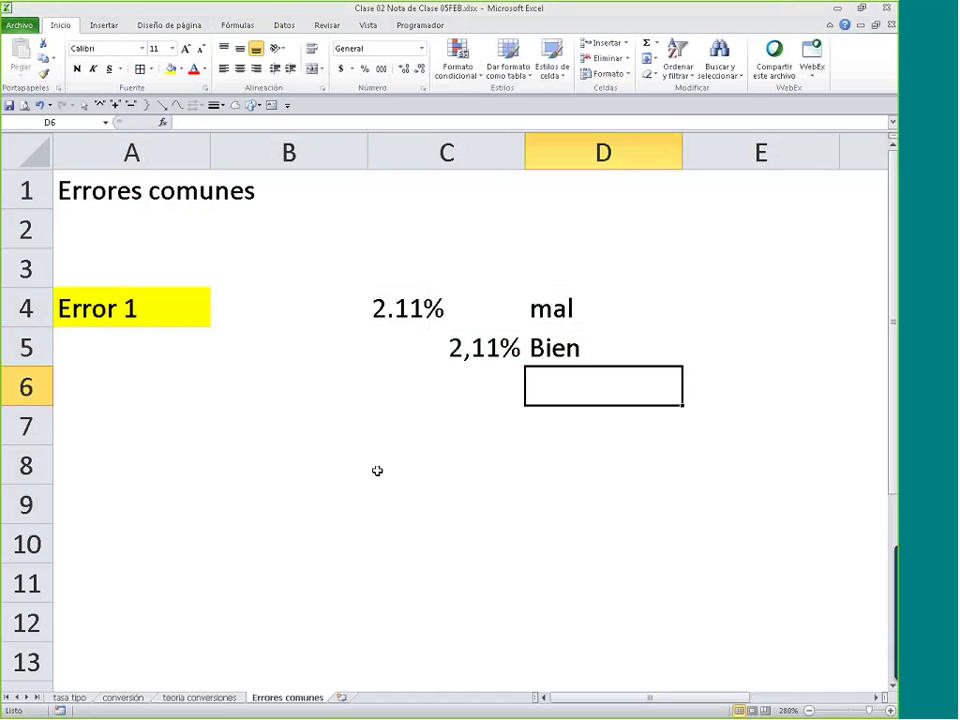
- Fill the yellow Error 1 label onward as a series and place the resulting Error 2 label in A8
key(Up)
key(Up)
key(Left)
key(Left)
key(Left)
drag(210, 327, 168, 466)
click(189, 369)
- Enter the label "Tasa interés" in B8 and the decimal rate 0,2745 in C8
click(420, 476)
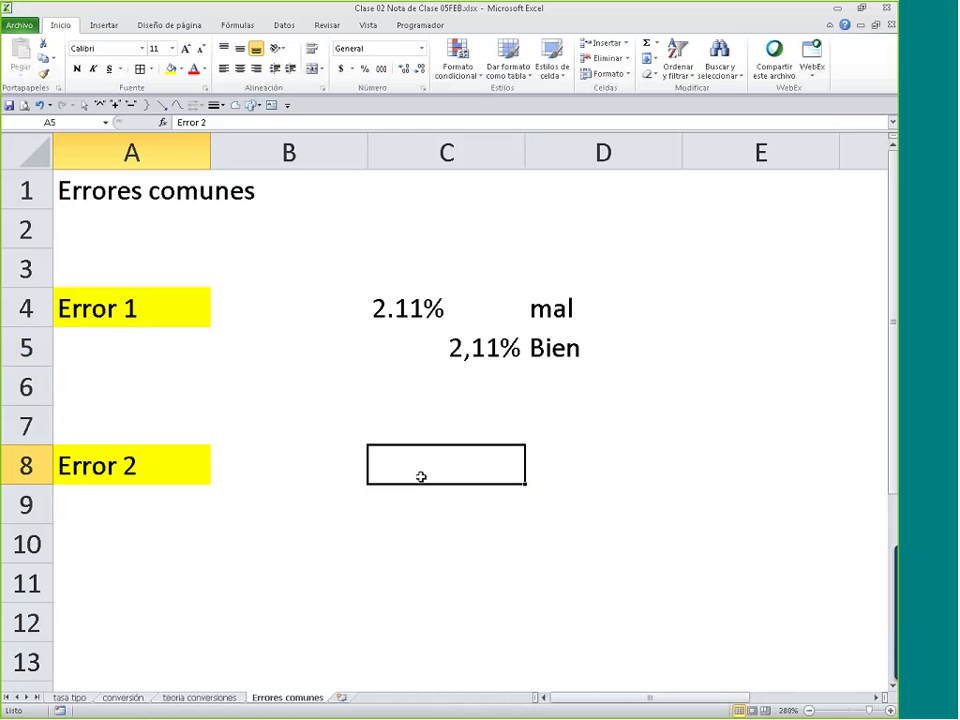
click(294, 478)
text(T)
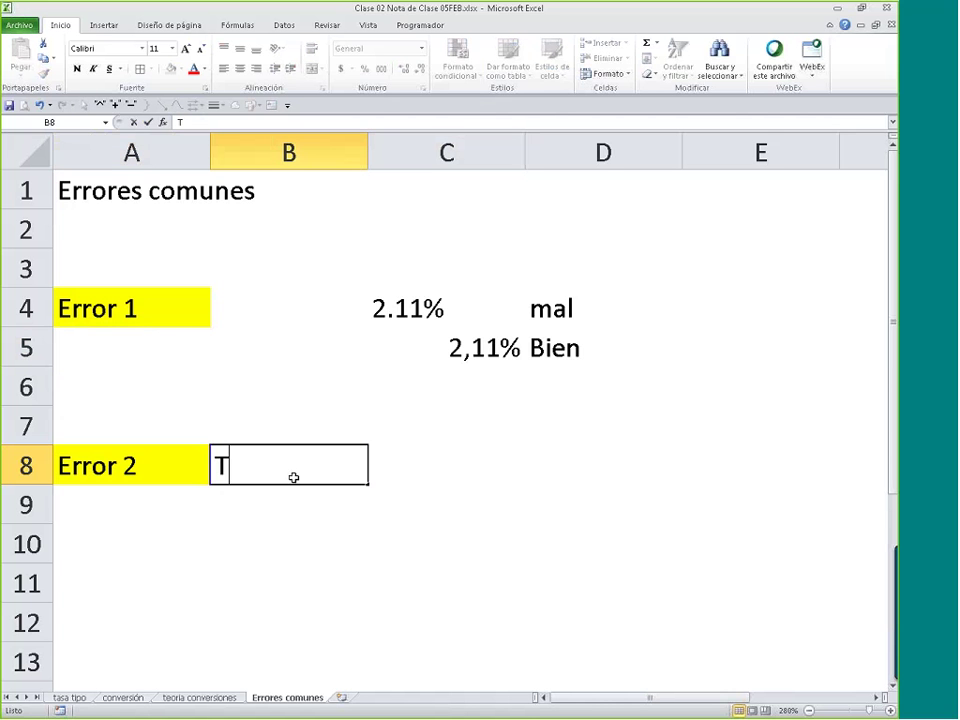
text(asa interés)
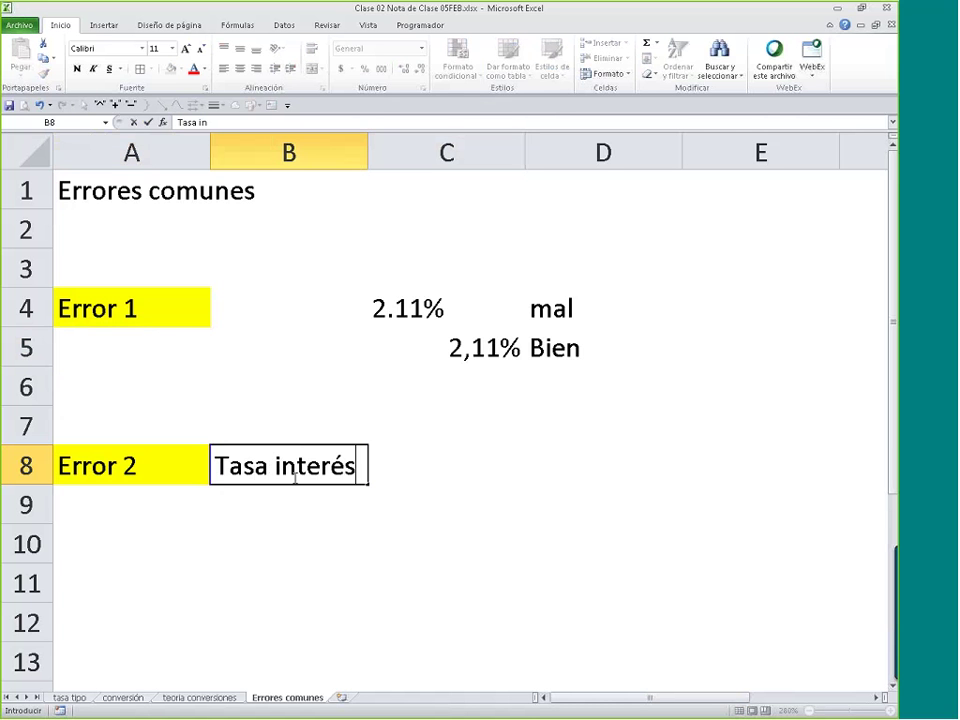
key(Tab)
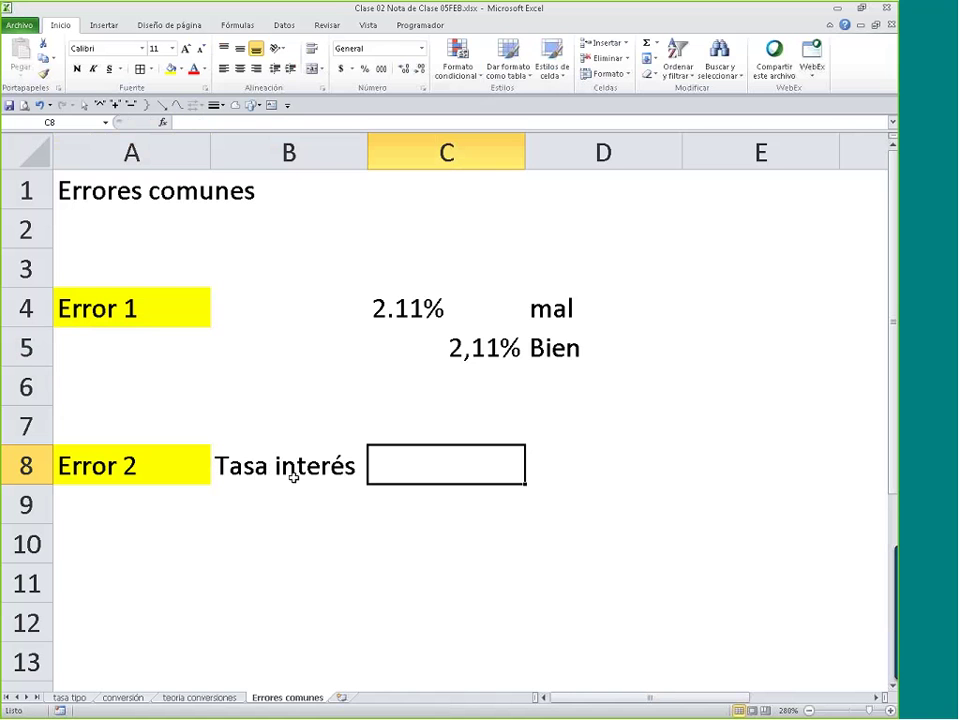
text(2)
text(0,27)
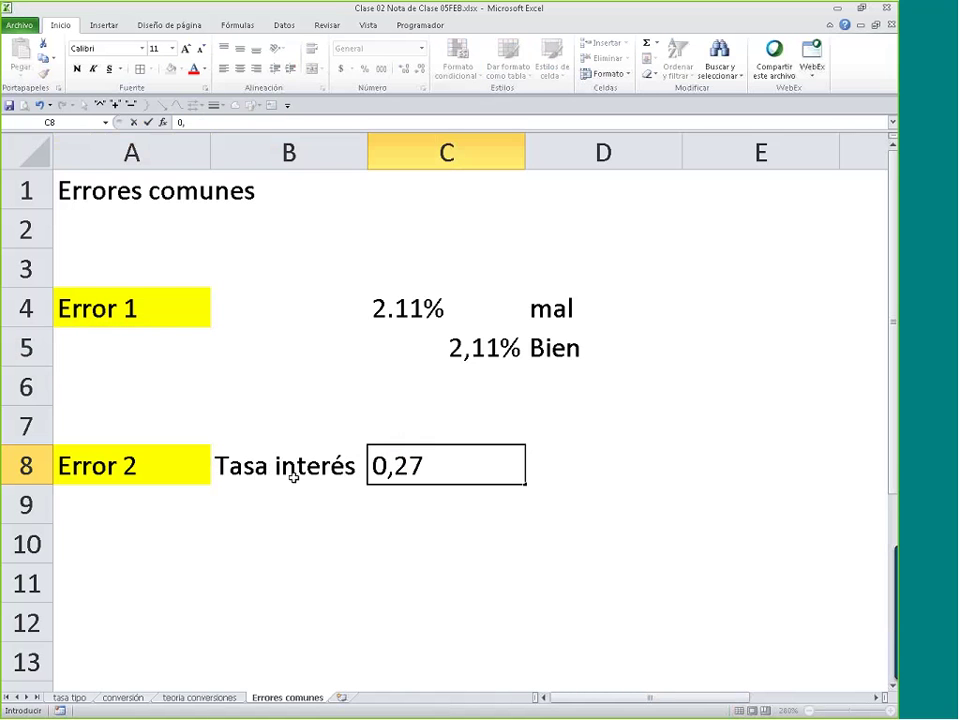
text(45)
key(Return)
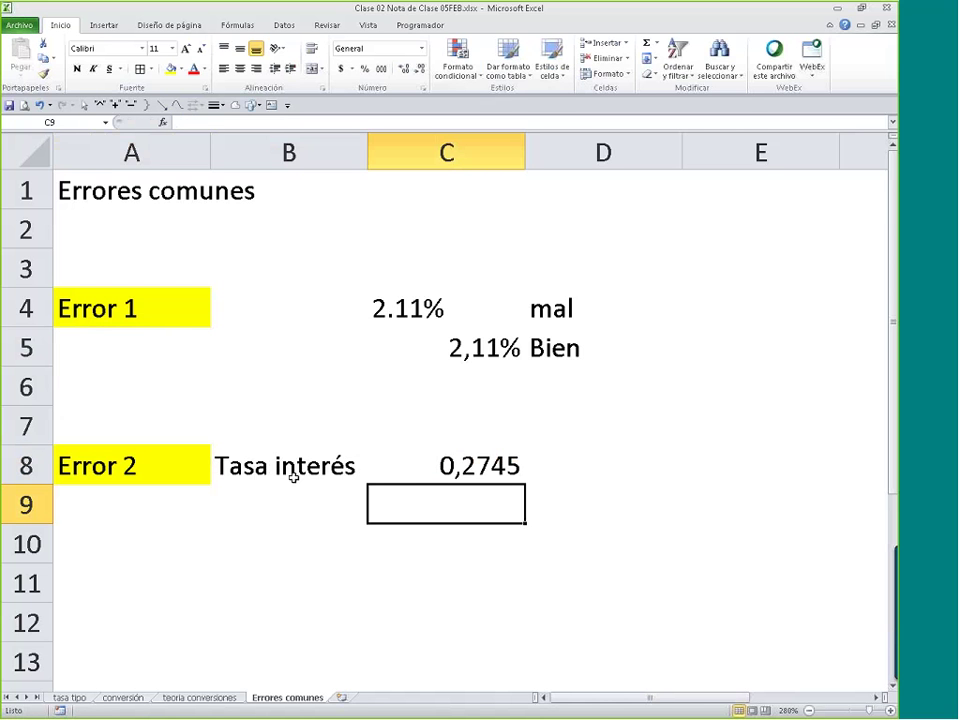
- Mark the decimal interest rate as "mal" in cell D8
click(467, 459)
click(560, 470)
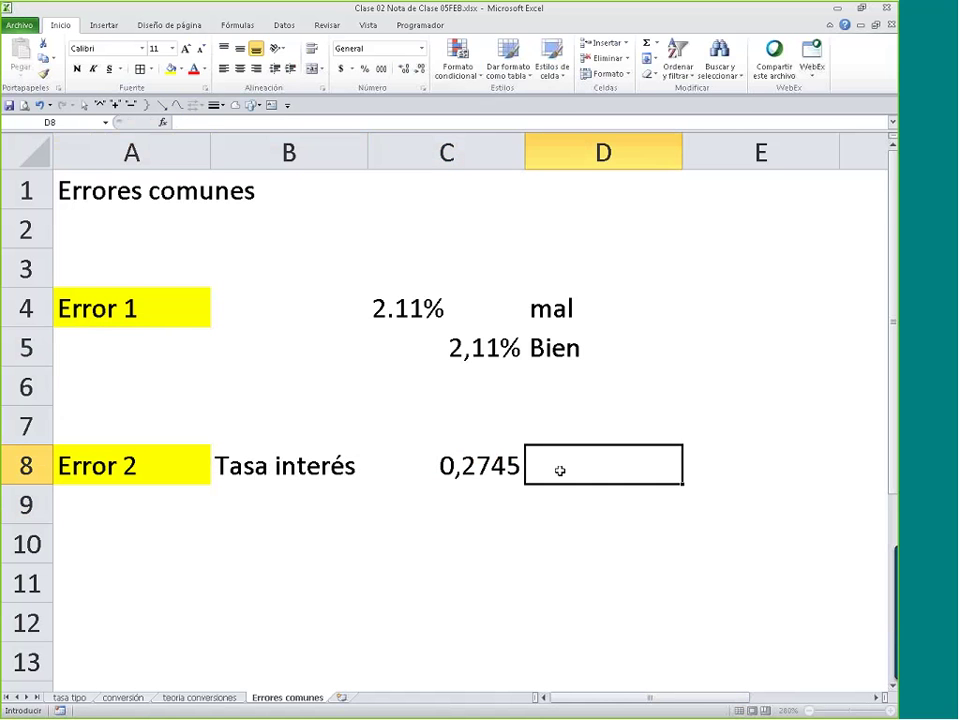
text(mal)
key(Return)
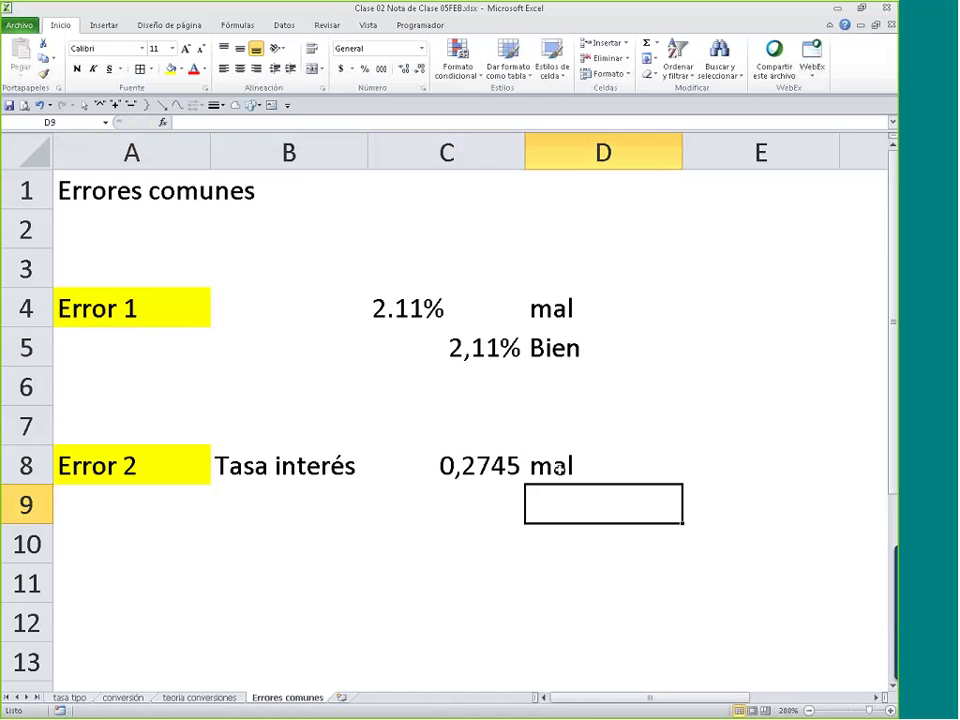
- Copy B8:D8 down to row 9 and format the rate in C9 as a percentage with two decimals
drag(460, 466, 553, 461)
drag(290, 466, 574, 519)
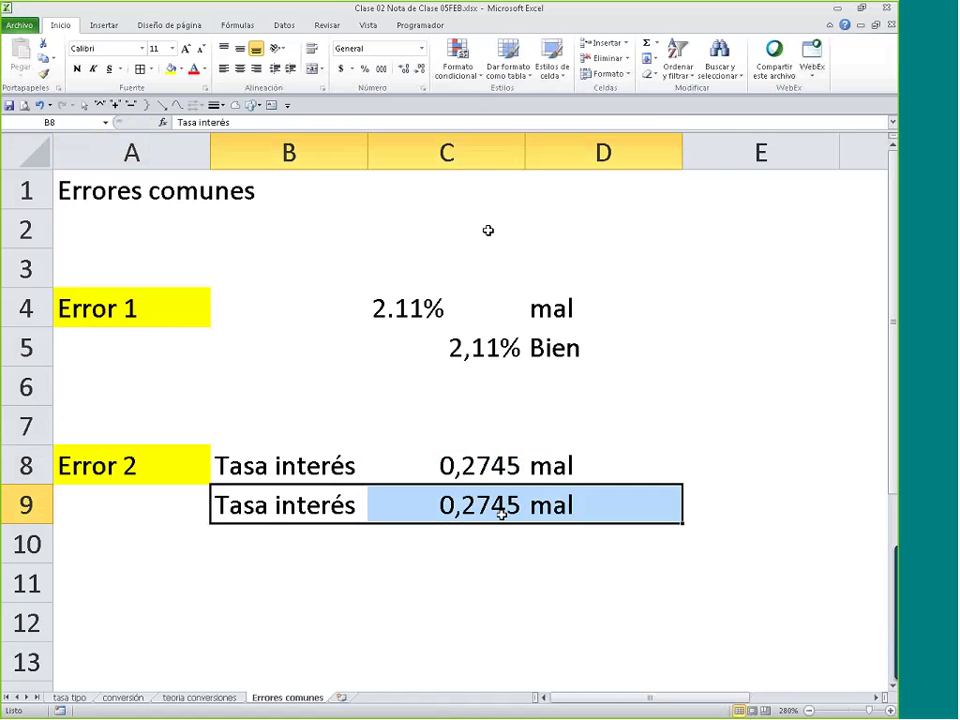
click(499, 516)
click(364, 68)
click(403, 69)
click(403, 69)
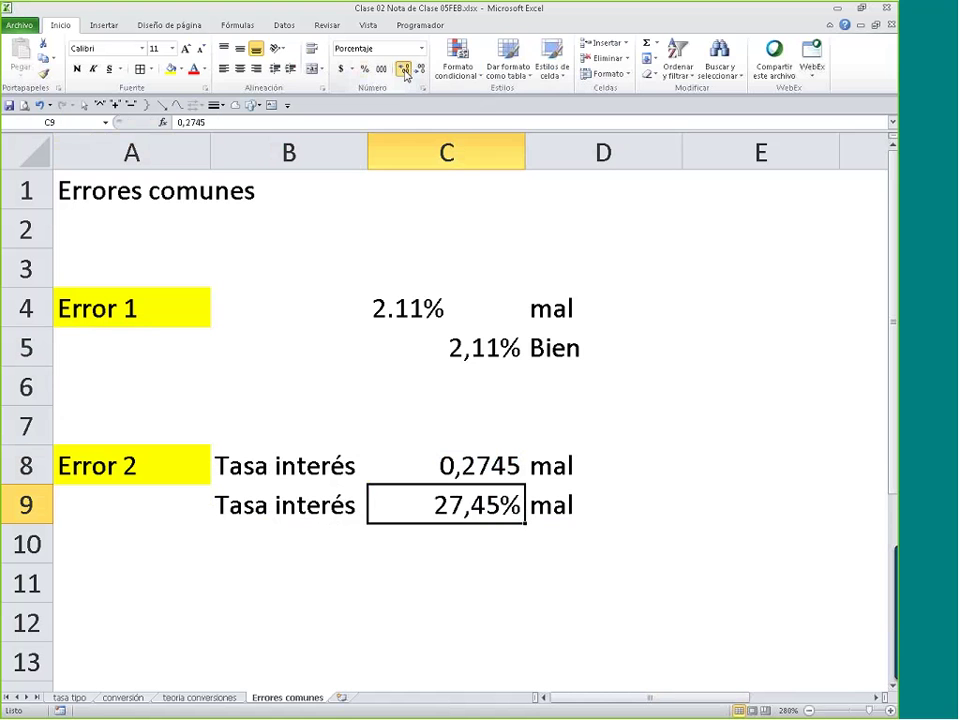
- Replace the label in cell D9 with "bien"
key(Right)
text(b)
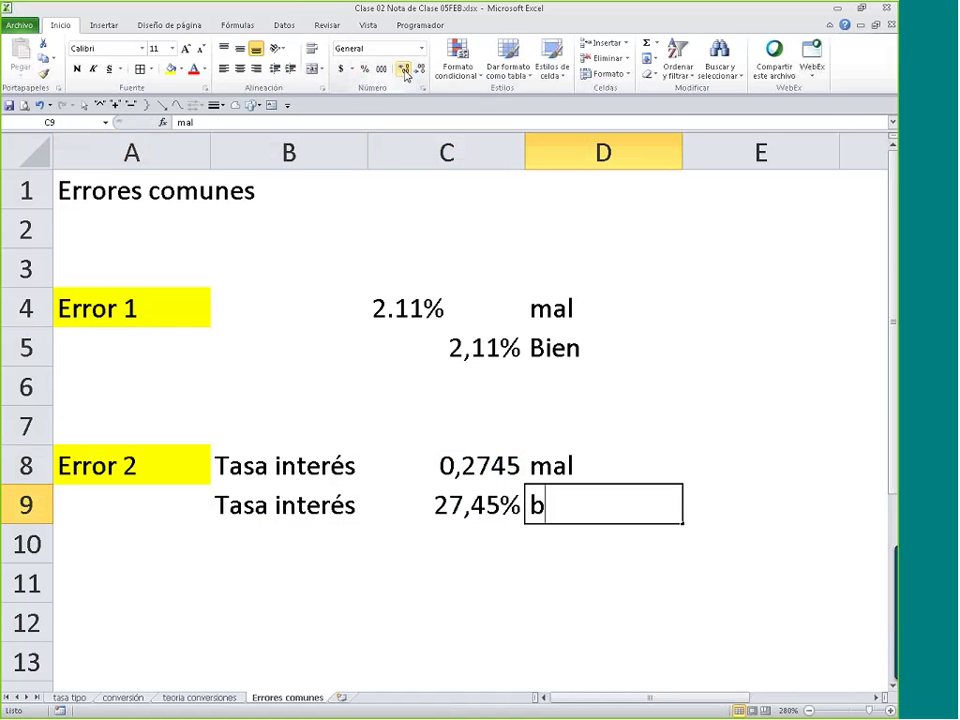
text(ien)
key(Return)
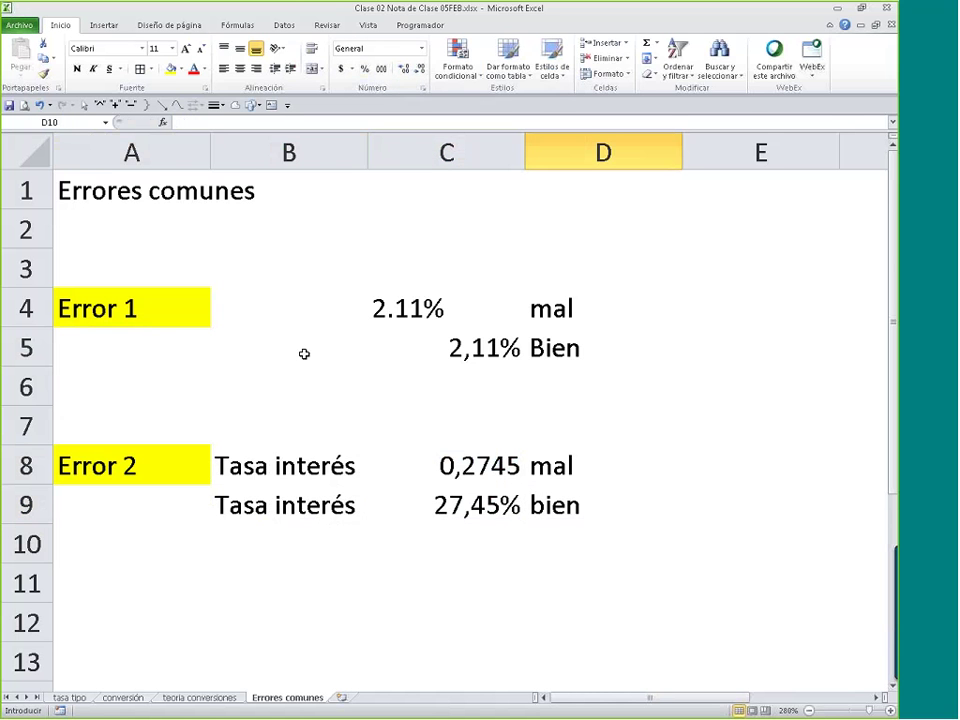
click(515, 477)
click(499, 516)
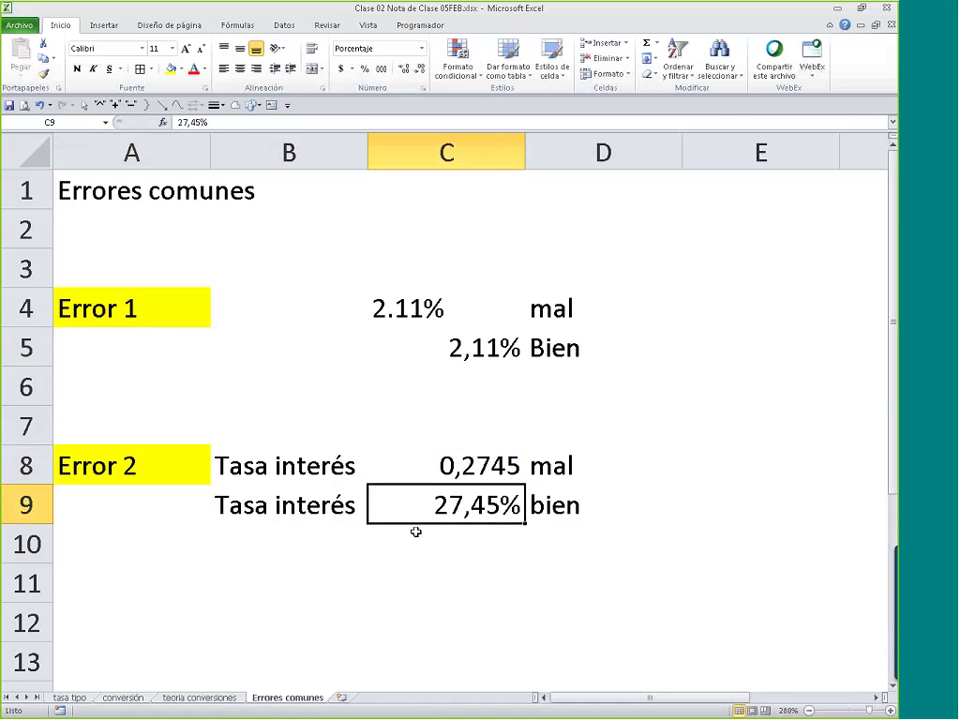
scroll(416, 532, down, 1)
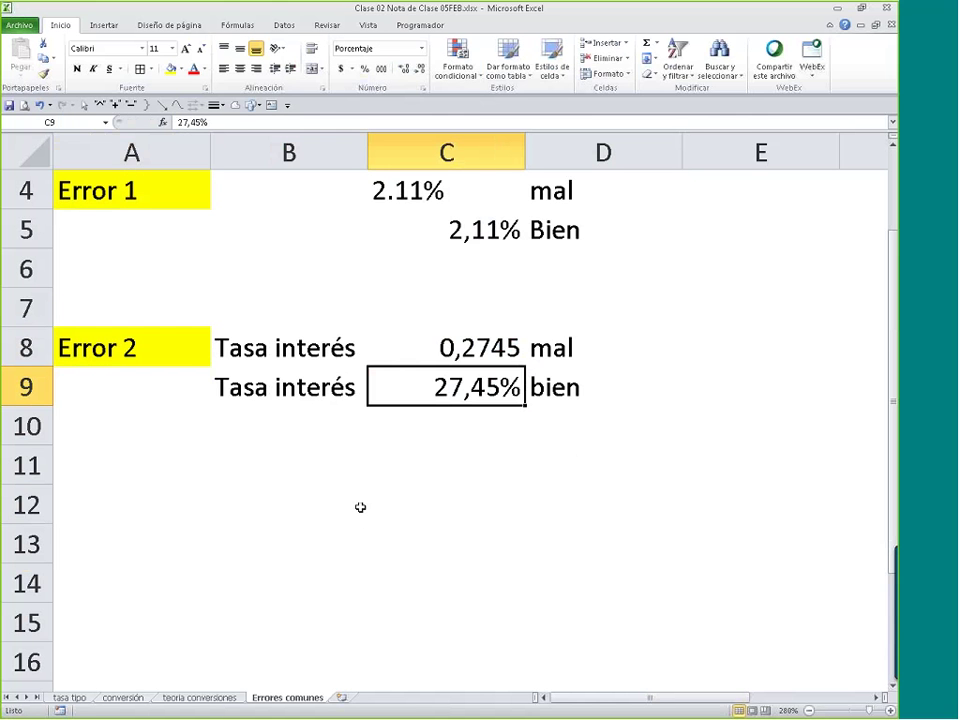
scroll(360, 507, up, 1)
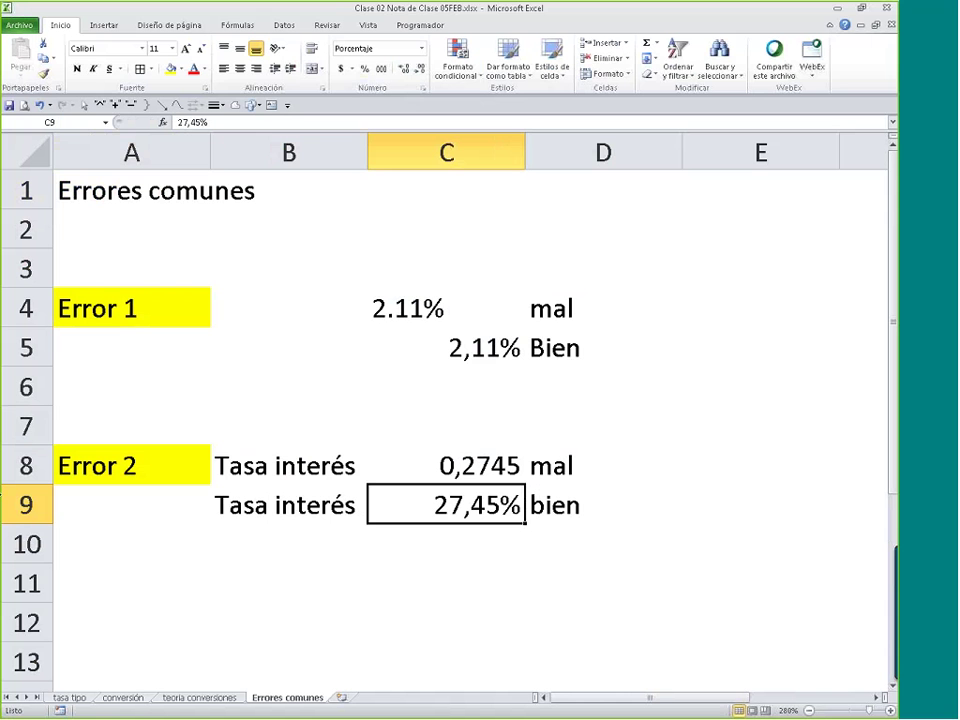
- Review the Conversiones (3) sheet in the Semana_02_Taller_Inicial(sol).xlsx workbook and return to the Errores comunes sheet
key(alt+Tab)
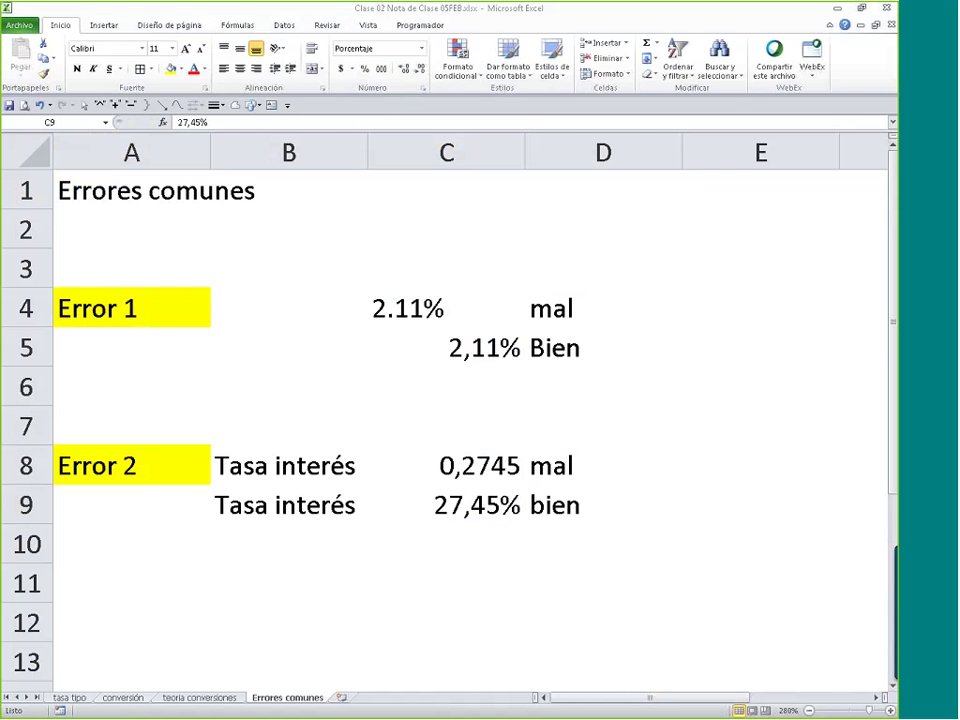
key(alt+Tab)
key(ctrl+Tab)
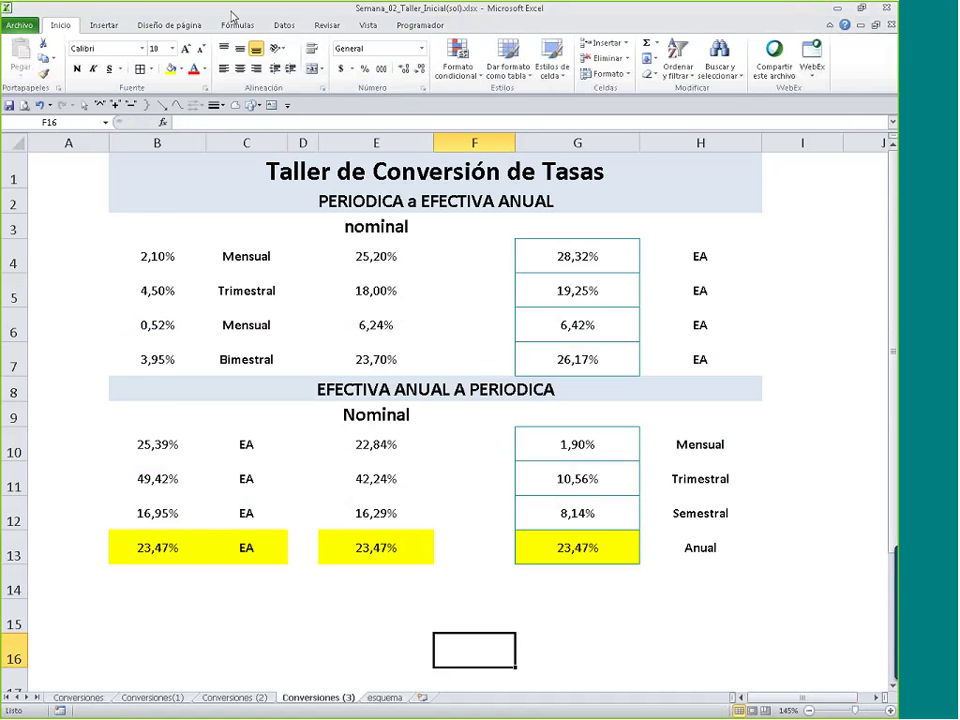
key(alt+Tab)
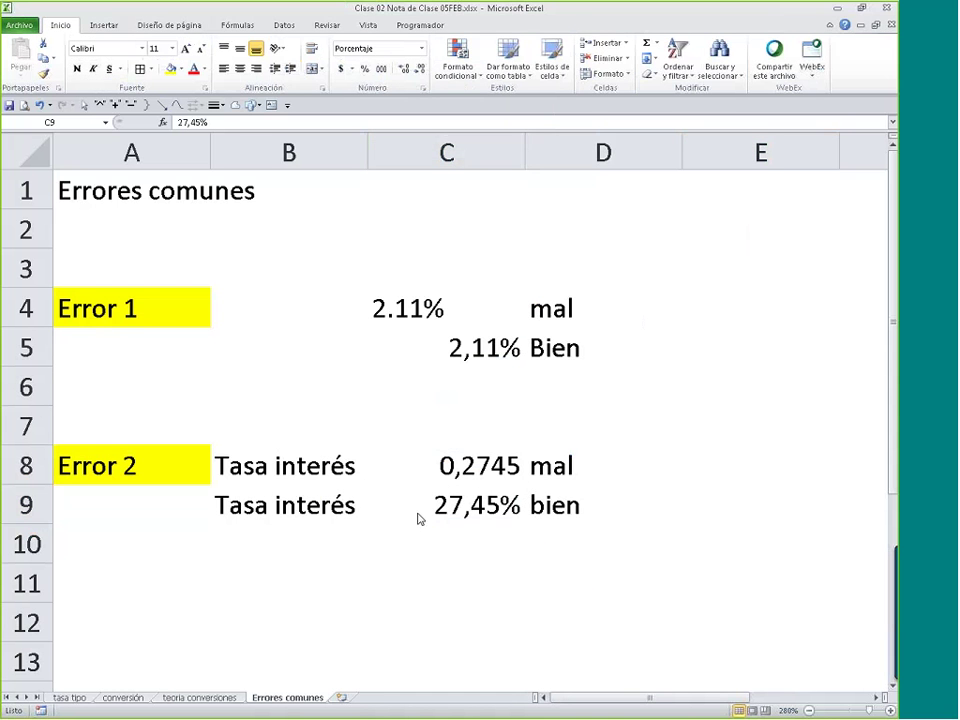
click(394, 489)
click(184, 465)
scroll(183, 442, down, 3)
scroll(183, 442, up, 3)
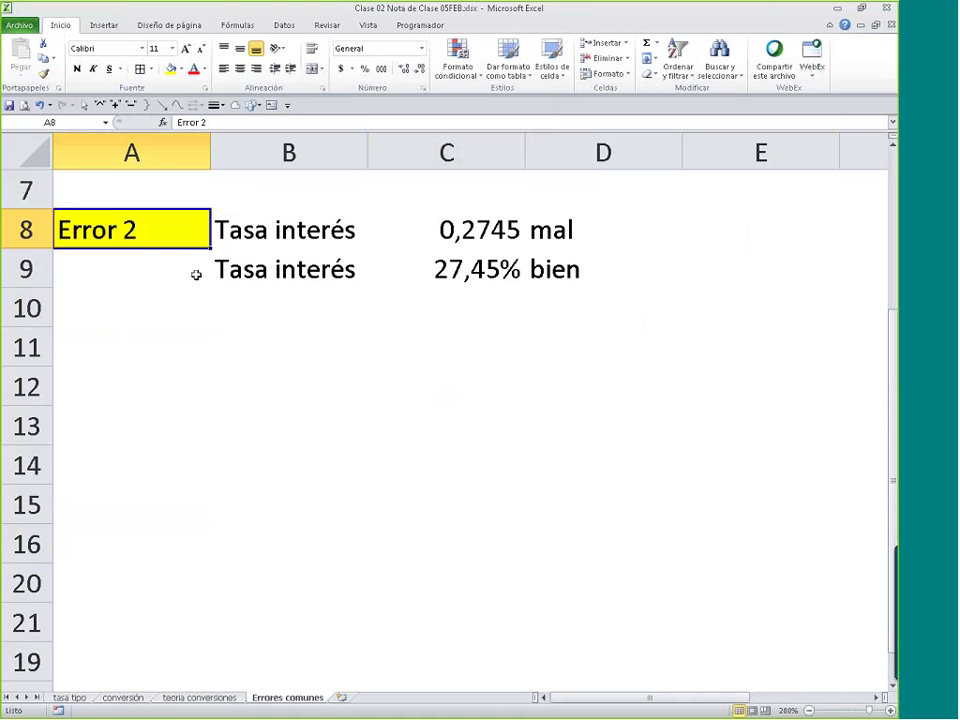
- Copy the yellow Error 2 heading from A8 to A12 as "Error 3"
drag(209, 249, 141, 392)
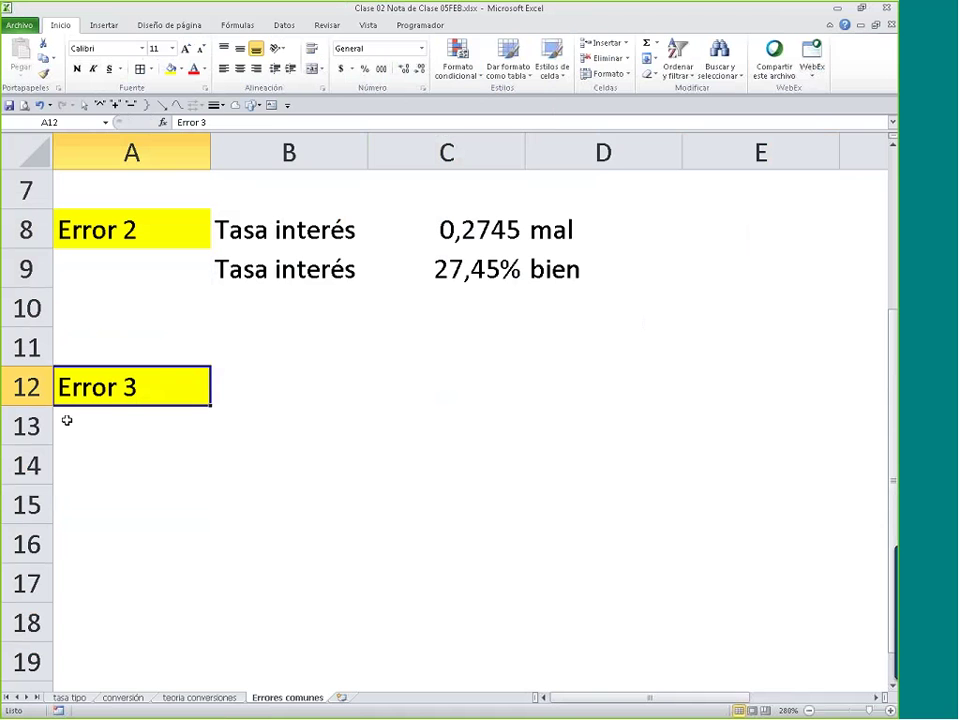
click(288, 465)
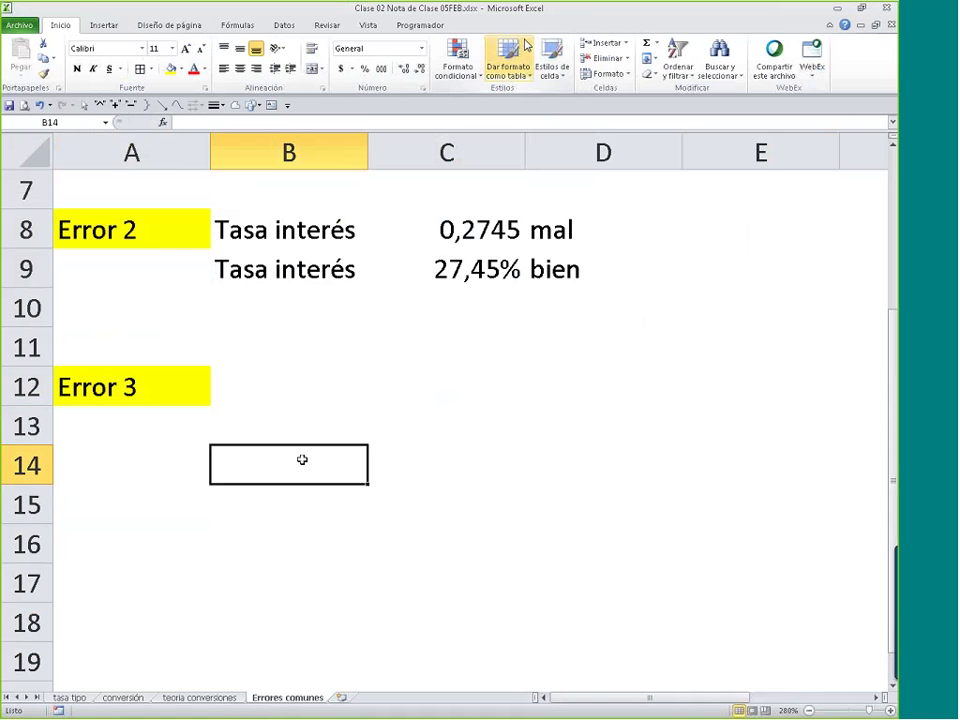
click(341, 381)
- Enter the heading "presente" in cell A14 and the amount 100 in A15
click(137, 446)
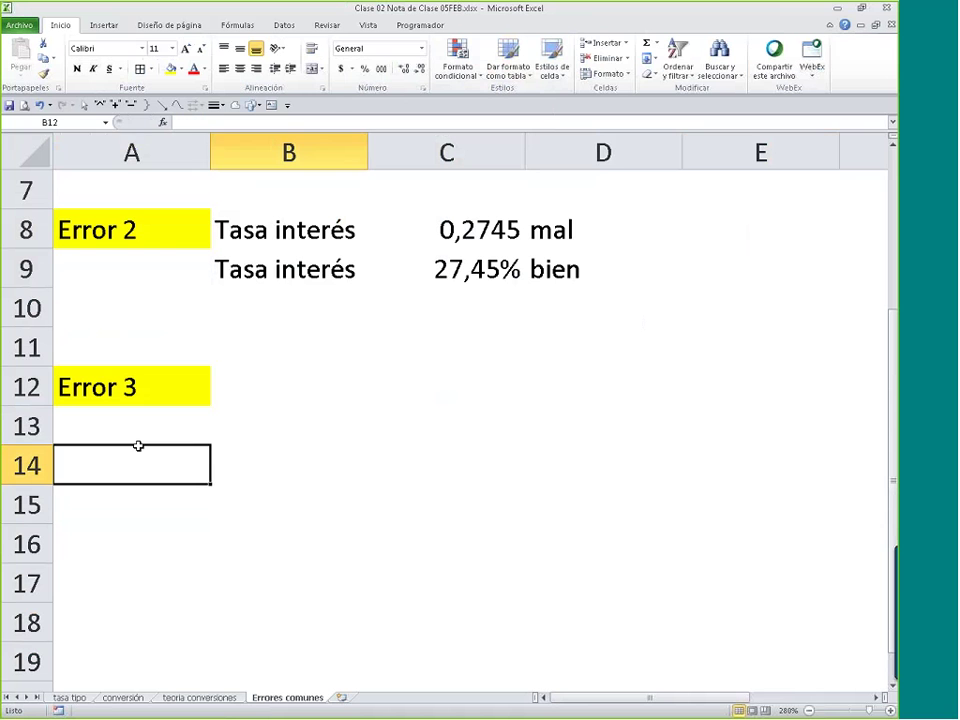
text(Monrt)
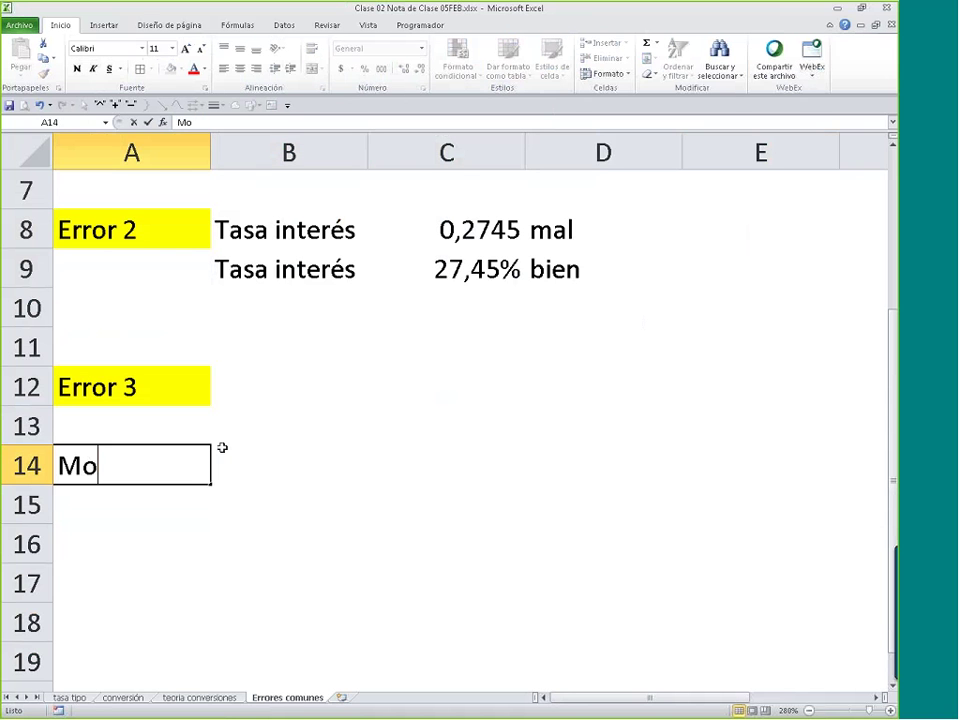
key(BackSpace)
key(BackSpace)
key(BackSpace)
key(BackSpace)
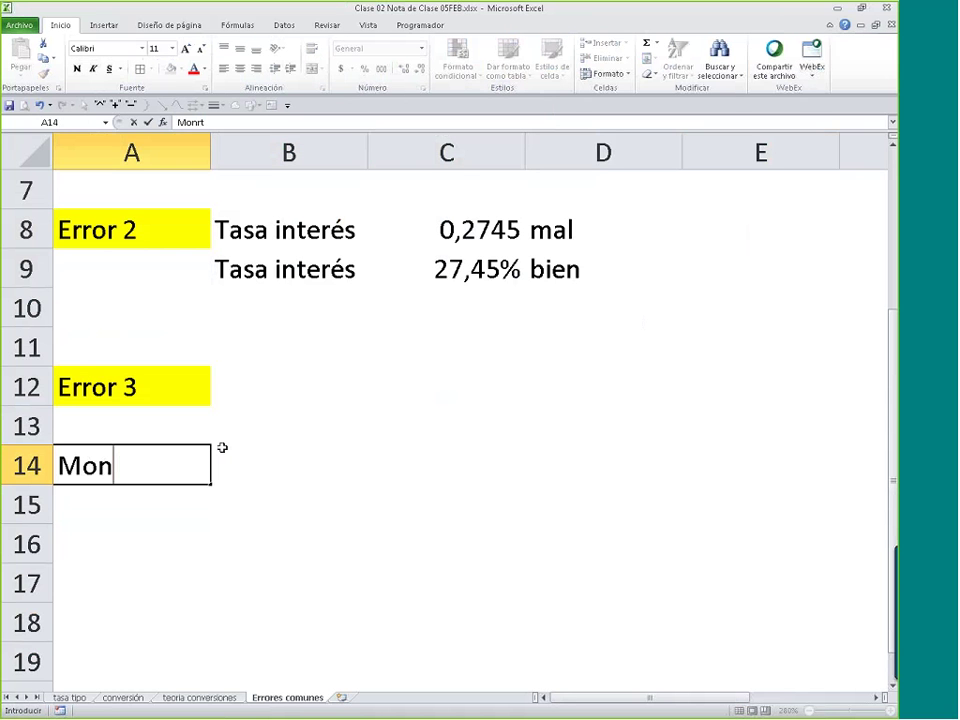
text(presente)
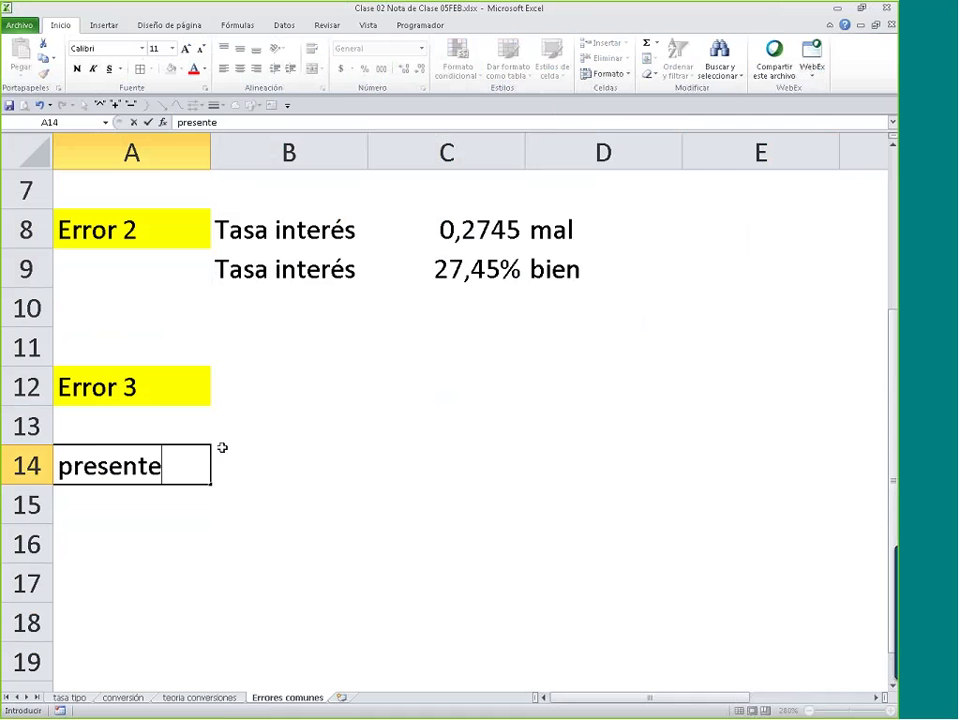
key(Return)
text(100)
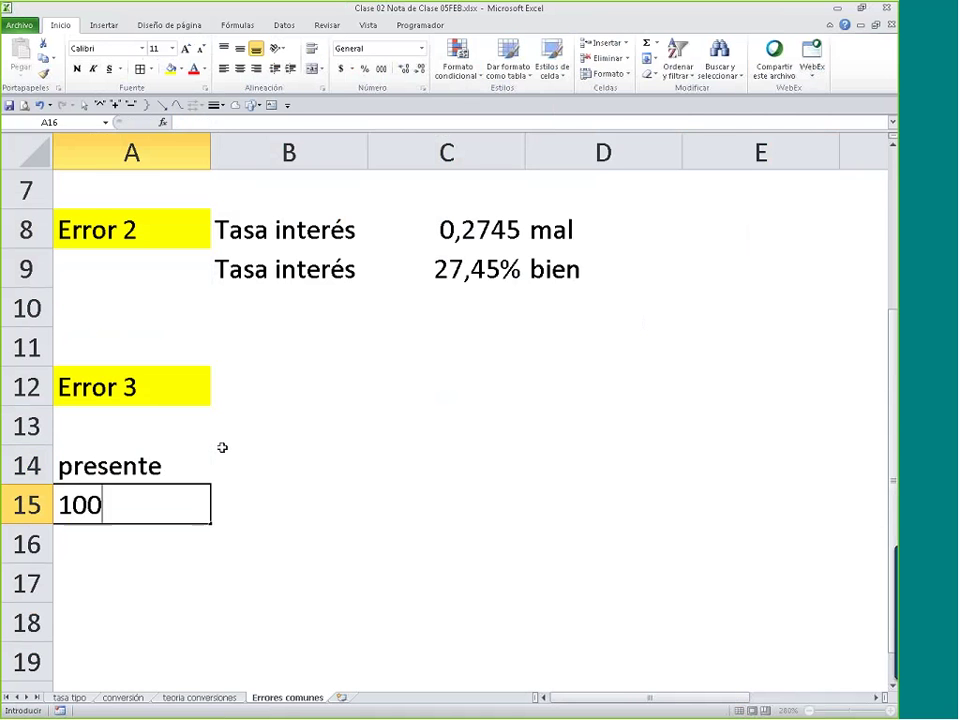
key(Return)
- Center the presente heading and its amount in A14:A15 horizontally
scroll(222, 448, down, 3)
scroll(237, 451, down, 1)
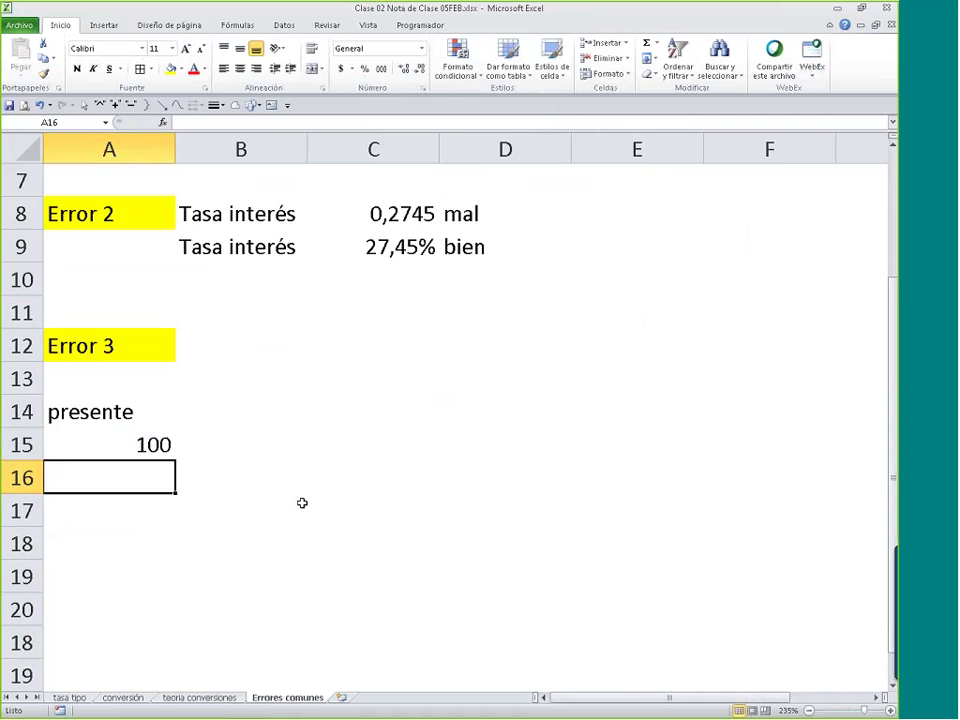
drag(139, 405, 139, 445)
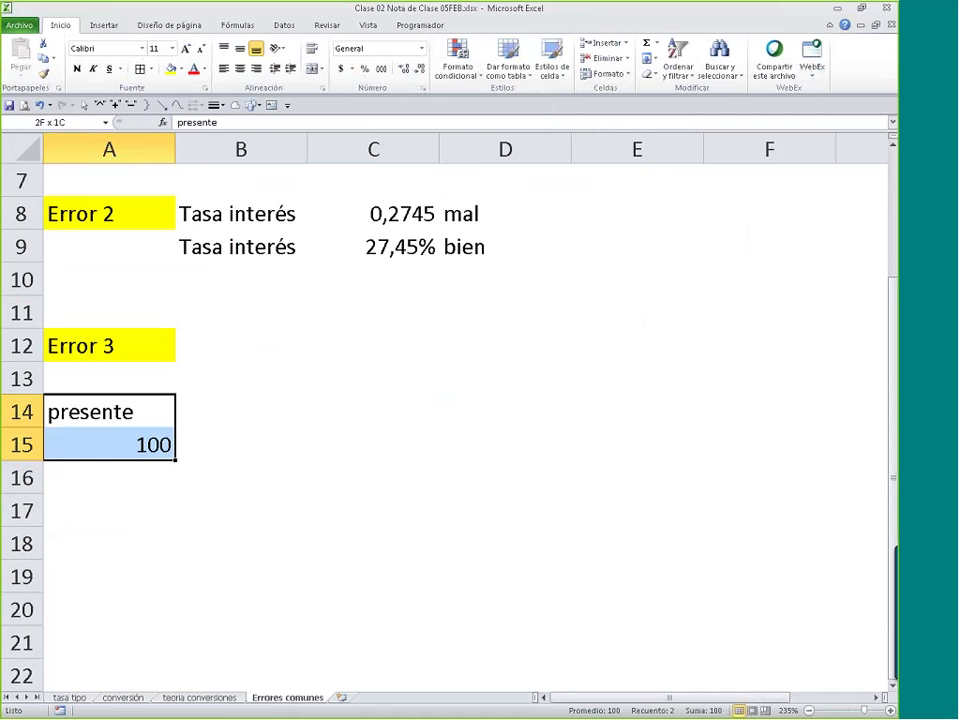
click(240, 68)
- Enter the heading "Tasa" in cell B14 and the rate 16 in B15
click(257, 411)
text(Tasa)
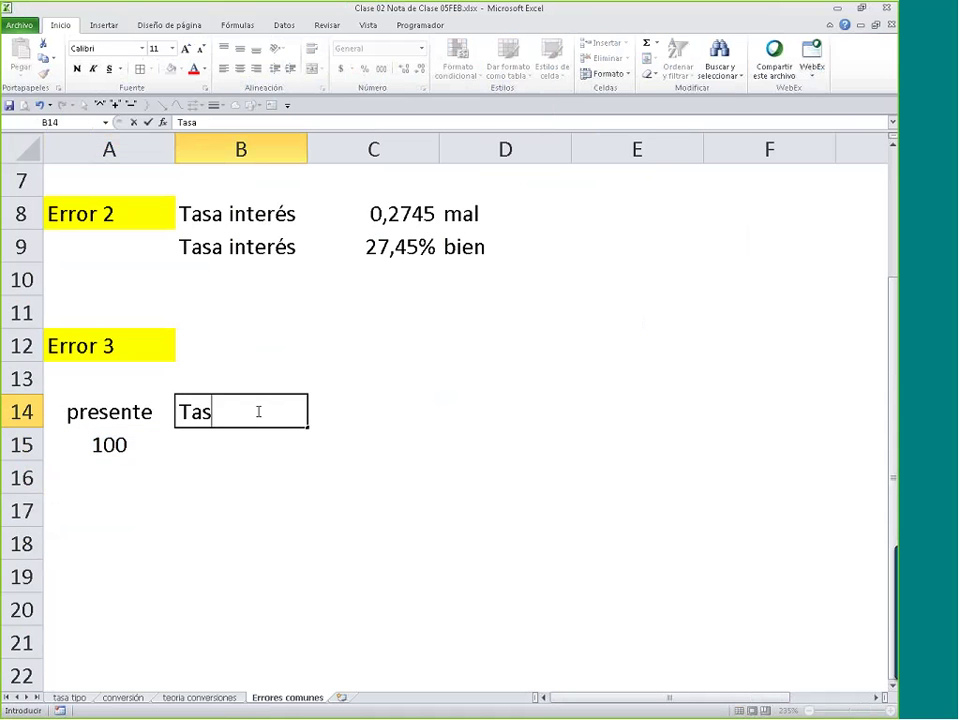
key(Return)
text(16)
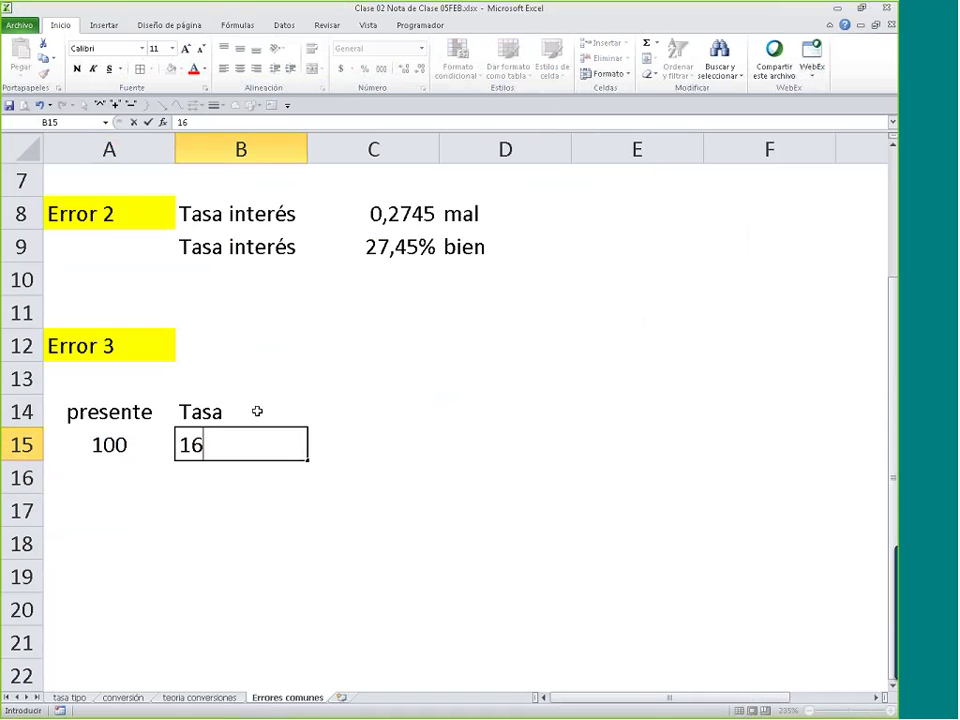
key(Return)
- Apply horizontal centering to the Error 3 example range A14:D15
drag(150, 411, 521, 450)
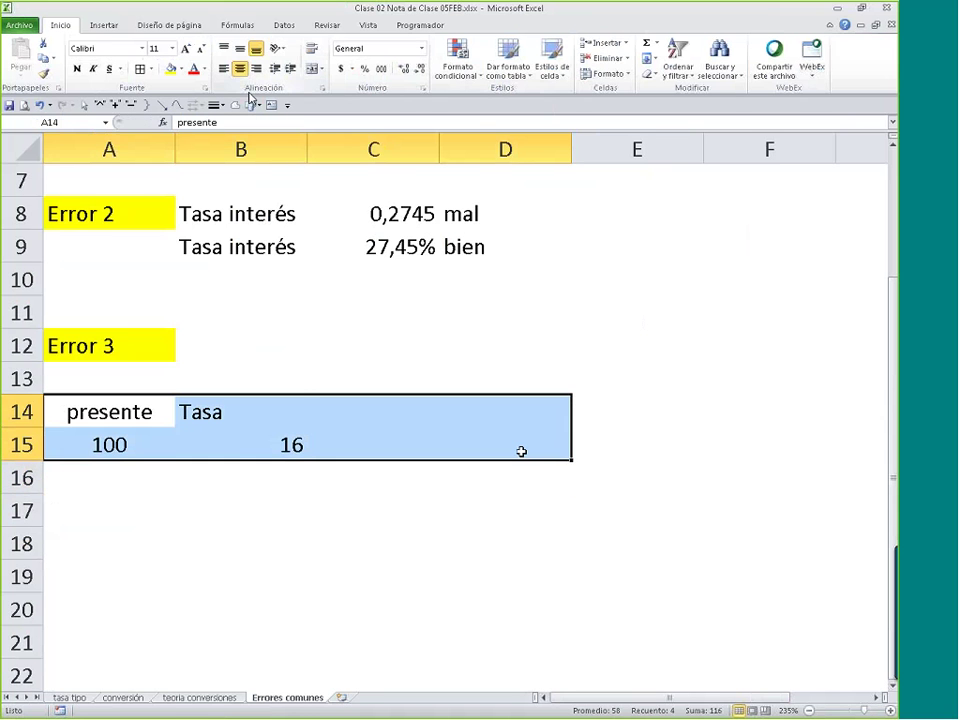
click(241, 70)
click(241, 69)
- Enter the heading "plazo" in cell C14 and the term 10 in C15
click(375, 420)
text(p)
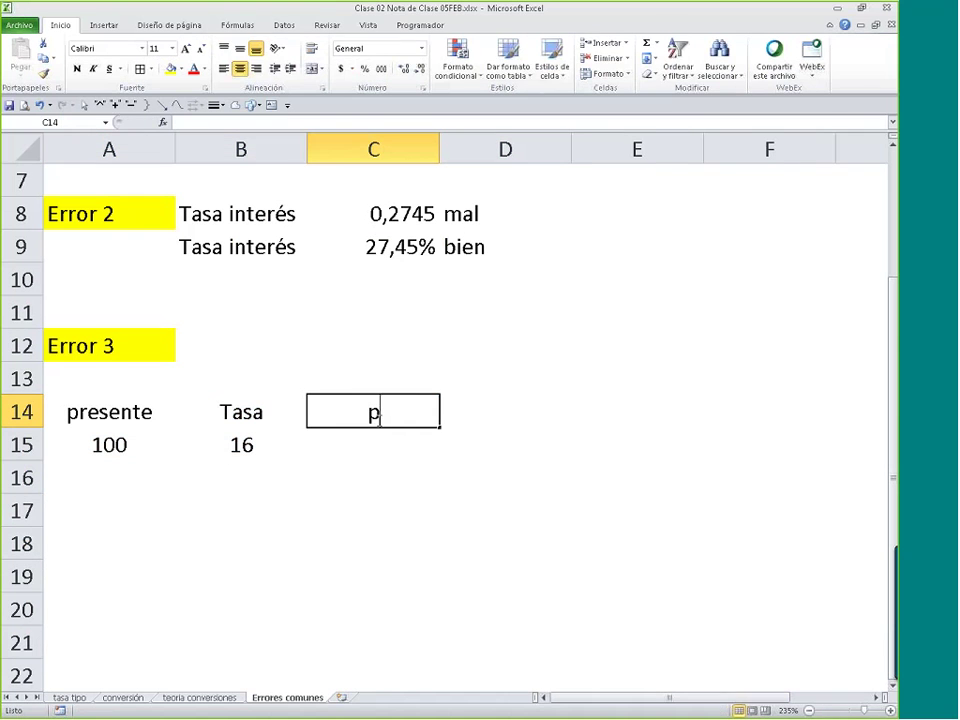
text(lazo)
key(BackSpace)
text(zo)
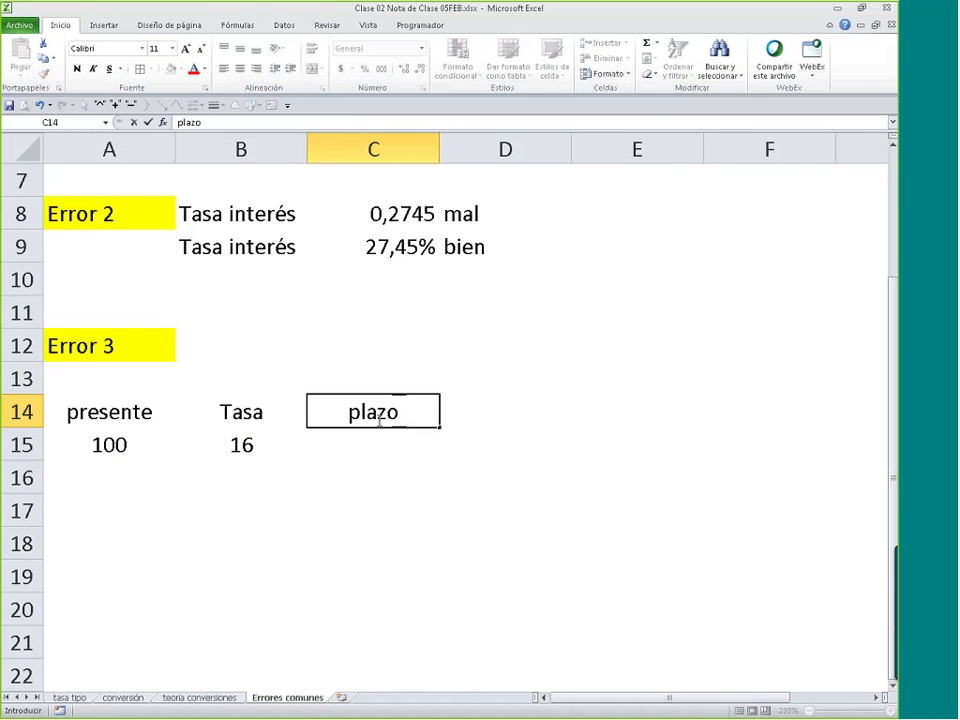
key(Return)
text(10)
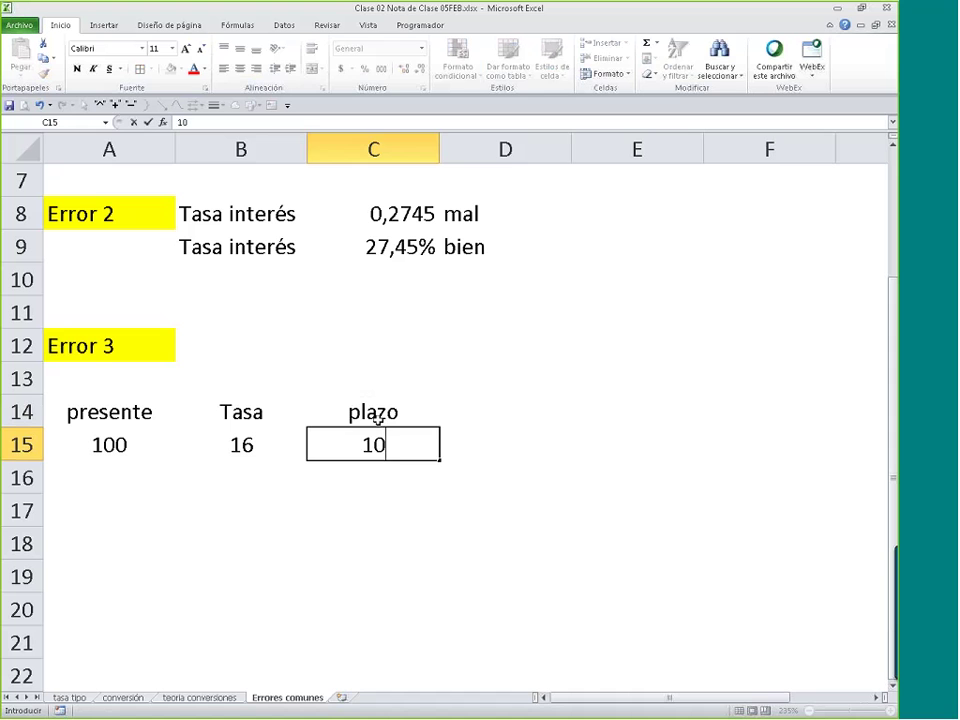
- Add the heading "Futuro" in cell D14
key(Tab)
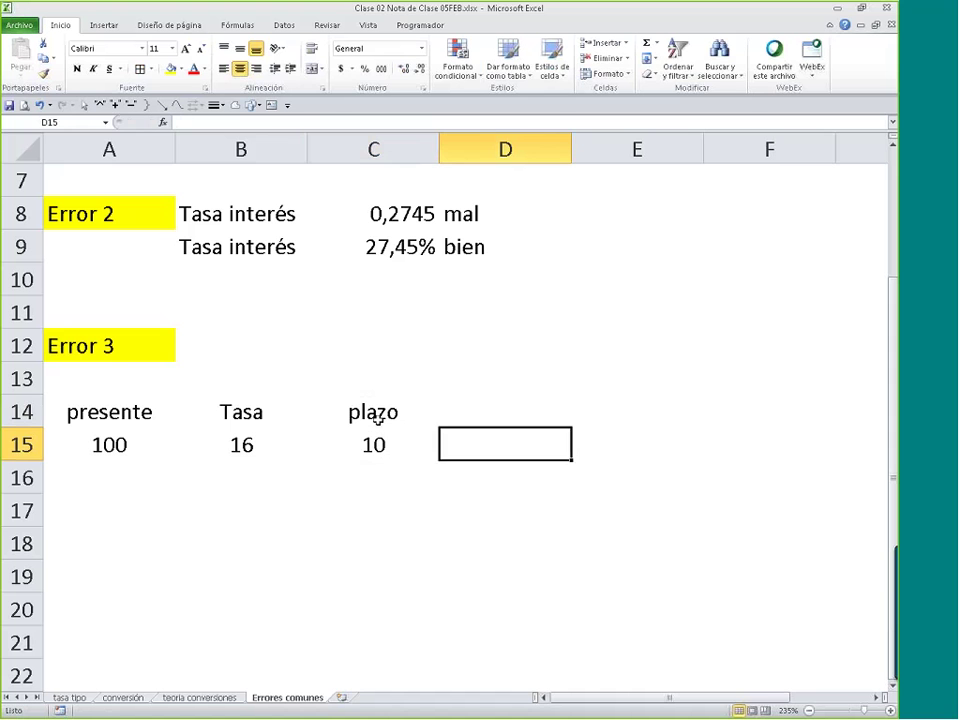
key(Up)
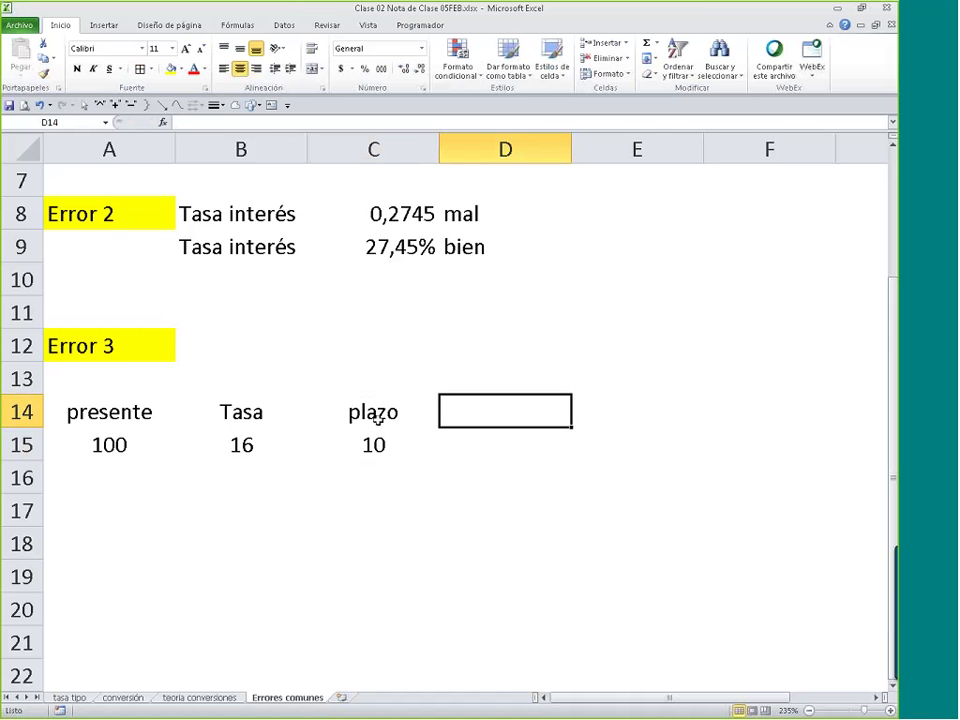
text(Futuro)
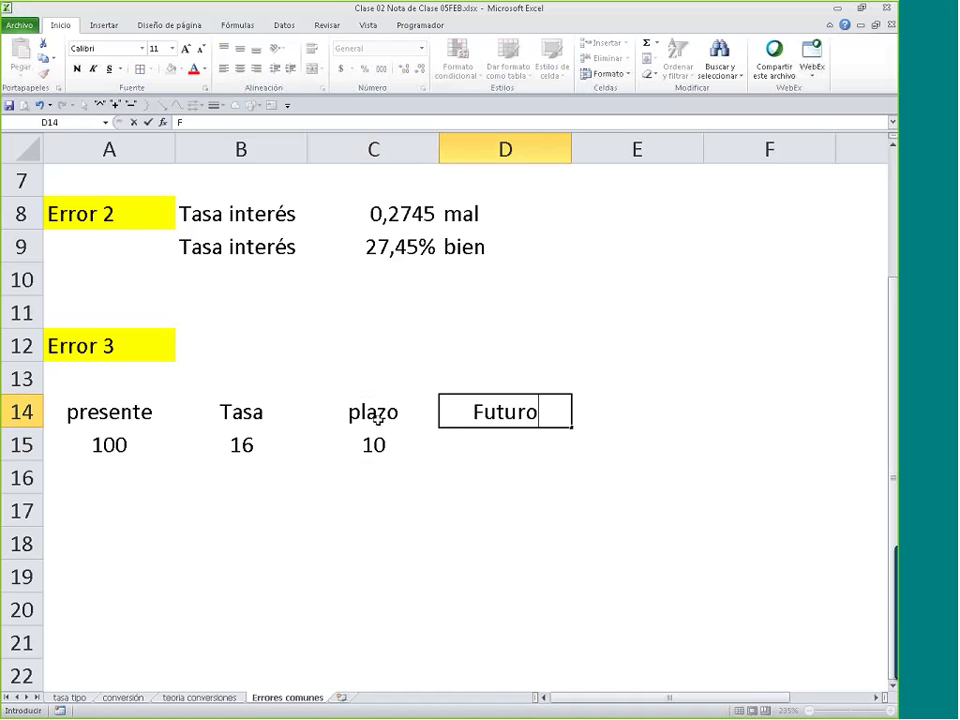
key(Return)
- Calculate the future value in D15 with the formula +A15*(1+B15)^C15
text(+)
key(Left)
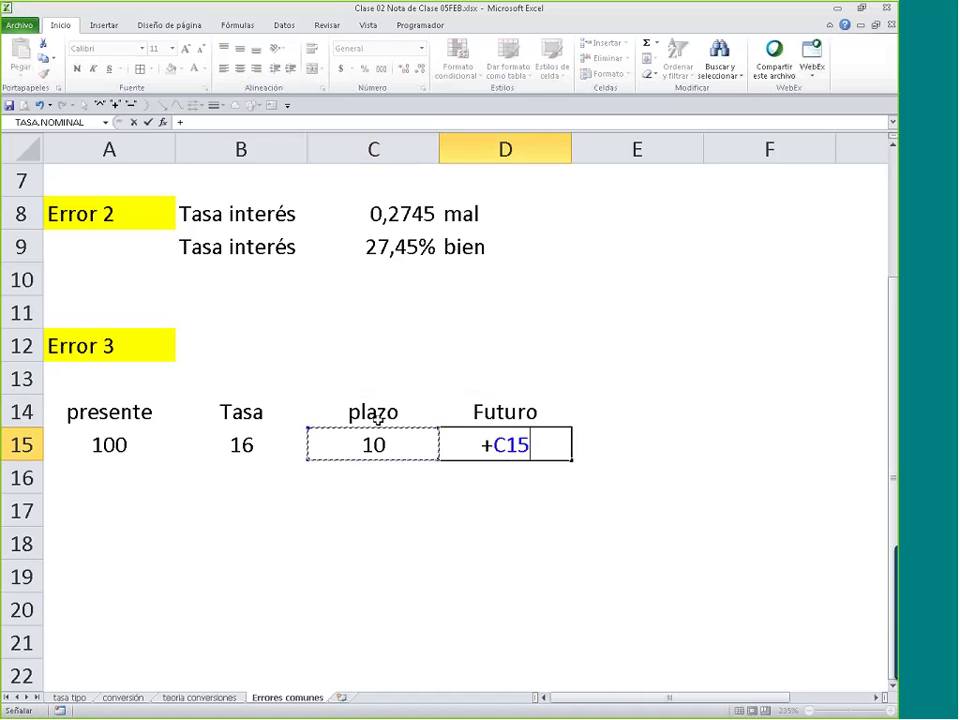
key(Left)
key(Left)
text(*()
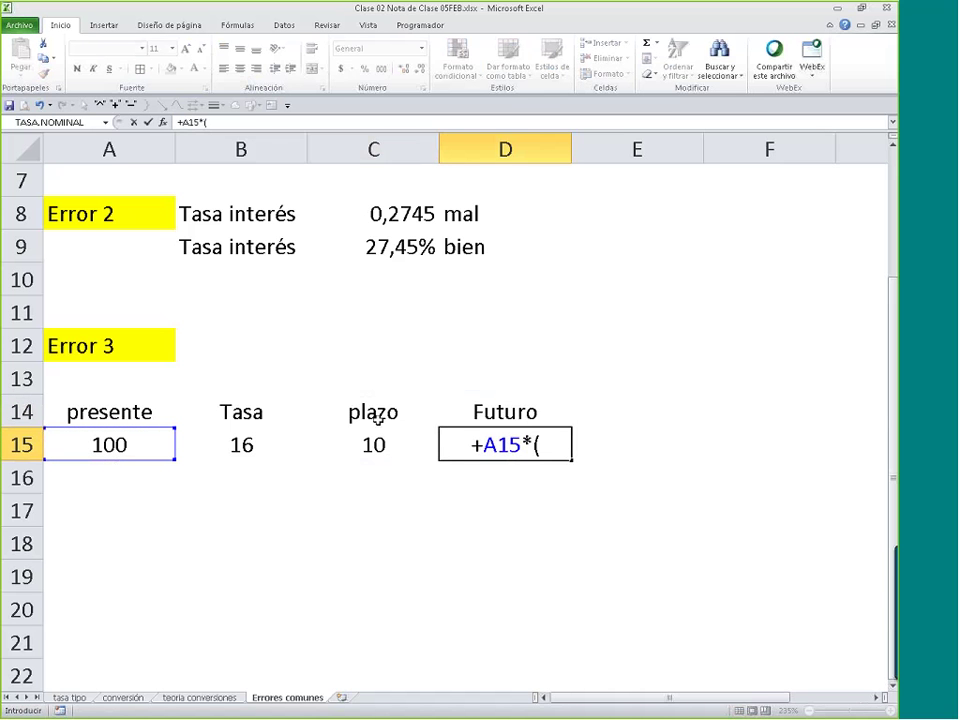
text(1+)
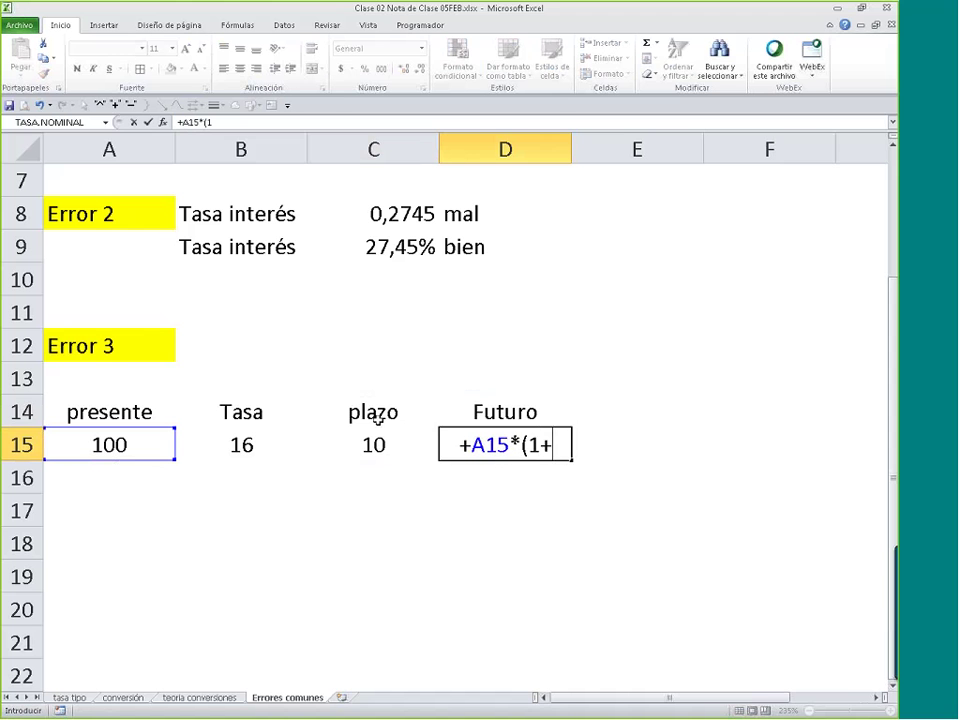
key(Left)
key(Left)
text())
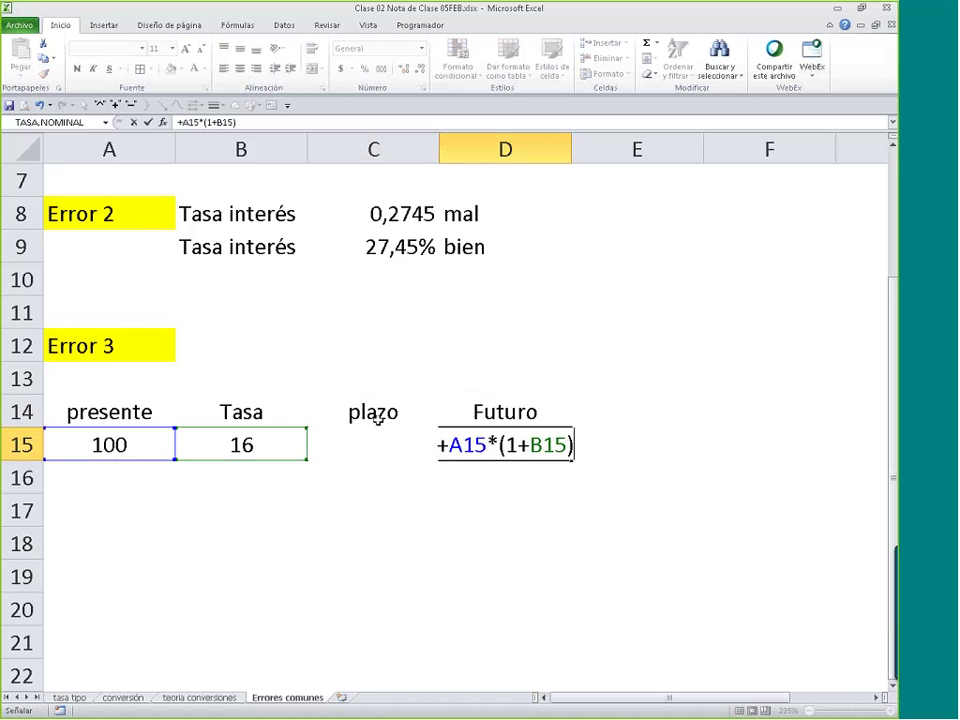
text(^)
key(Left)
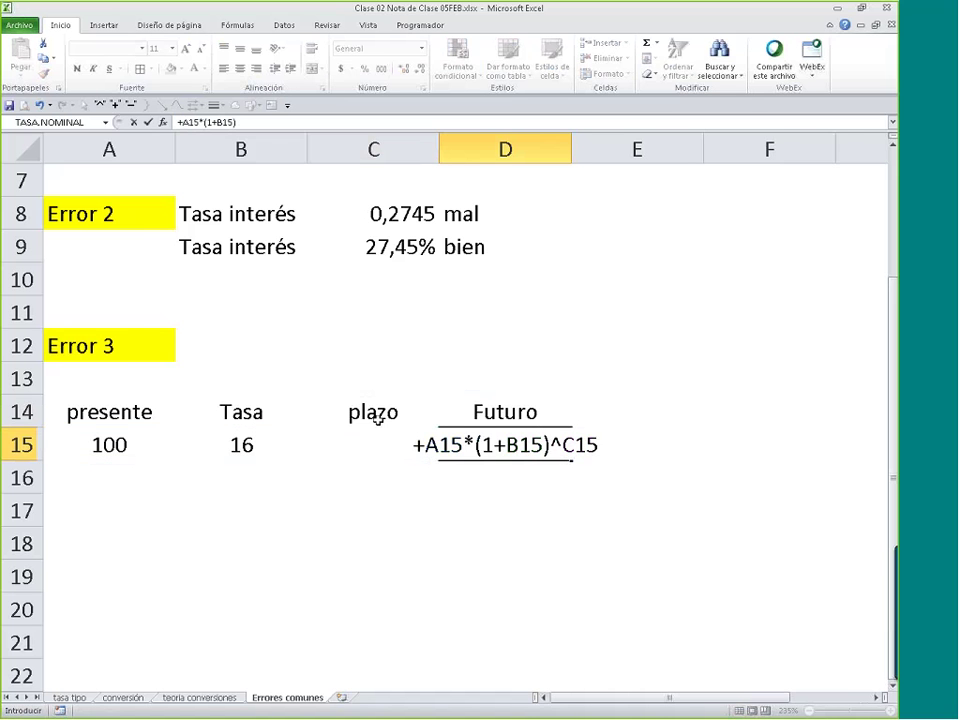
key(Return)
click(499, 444)
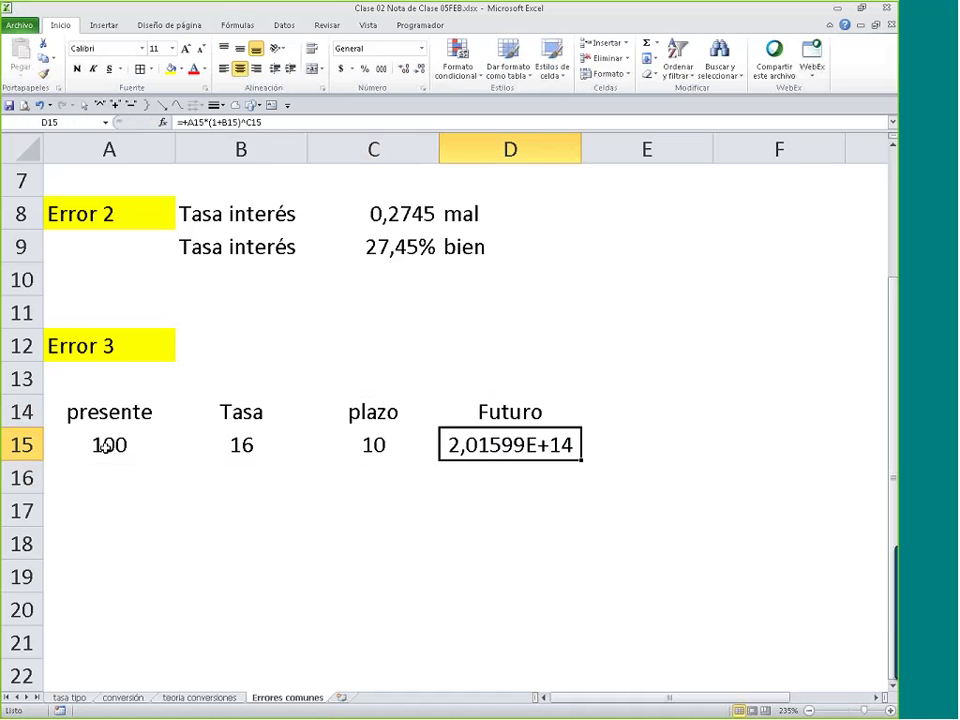
drag(107, 447, 500, 452)
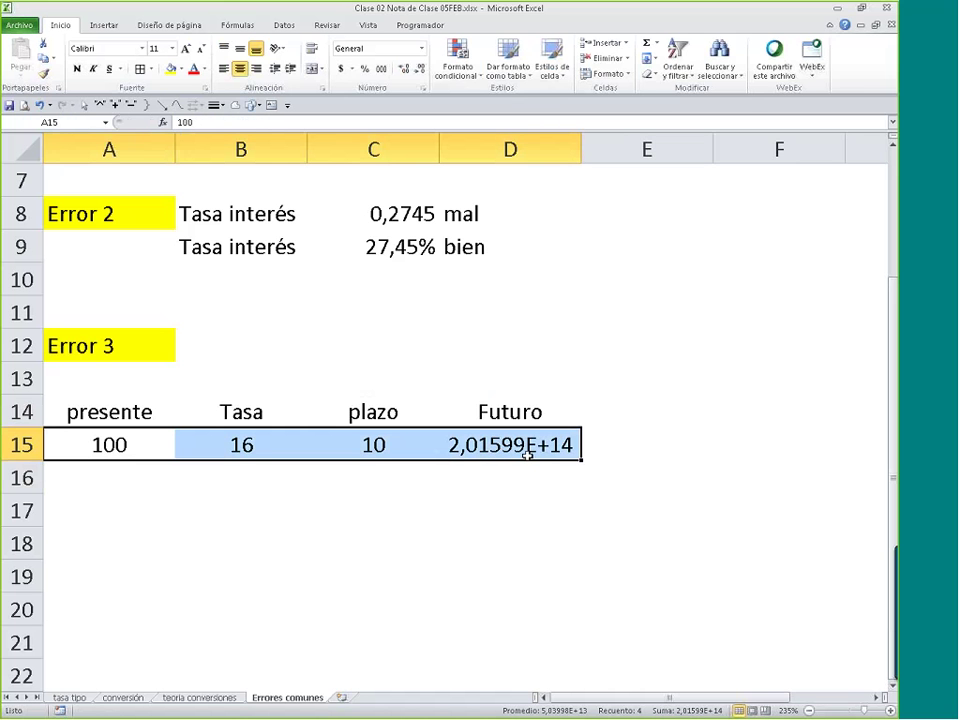
- Copy the "mal" label from D8 to E14 and color its text red
click(465, 214)
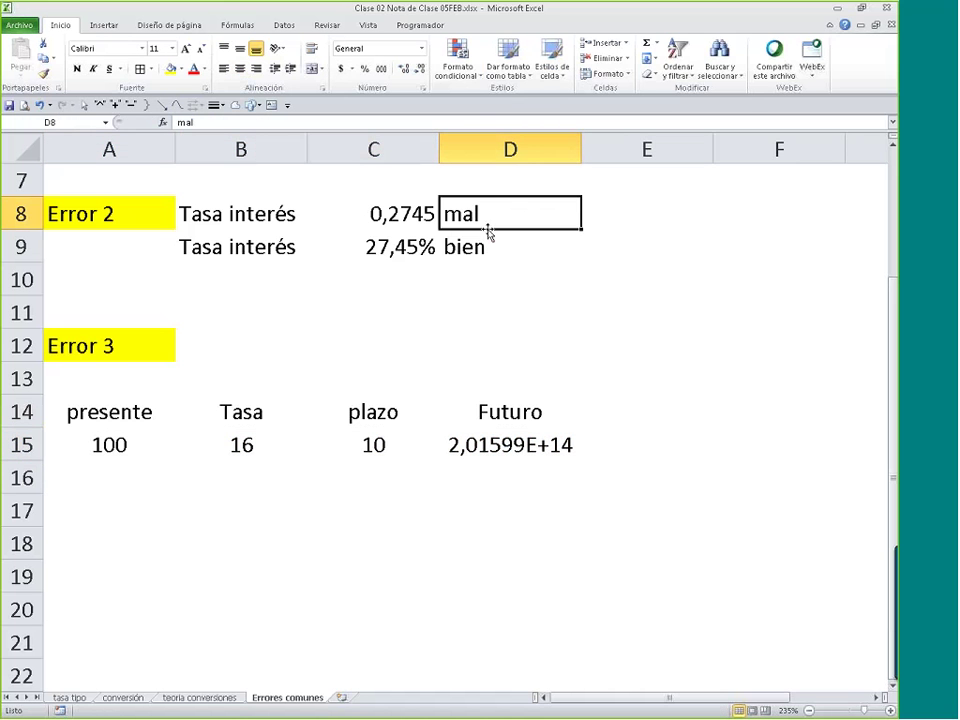
drag(490, 229, 673, 425)
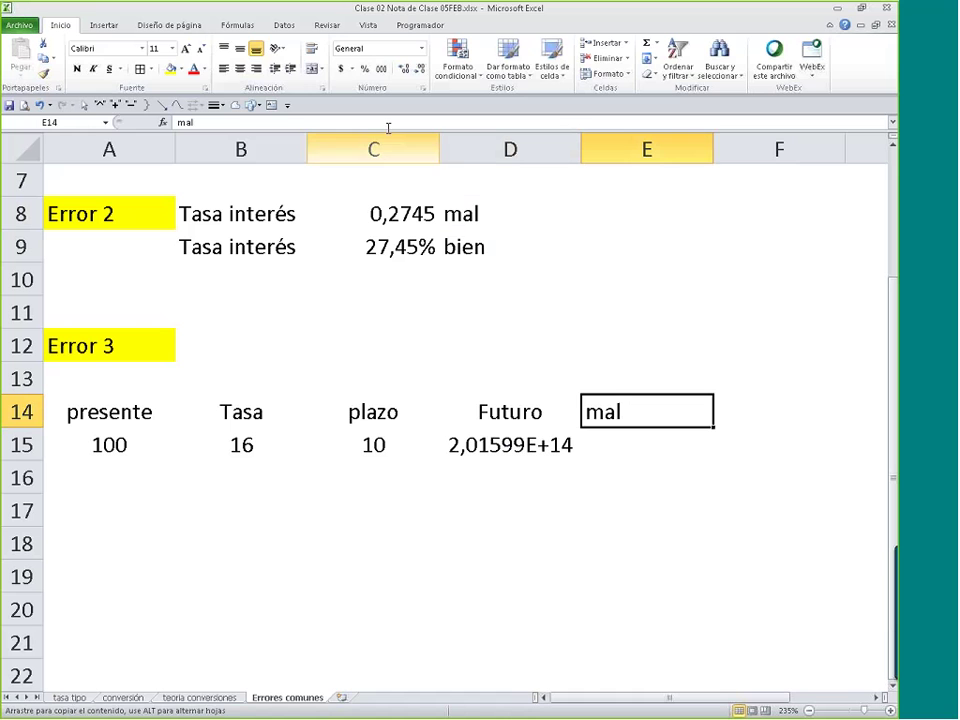
click(196, 70)
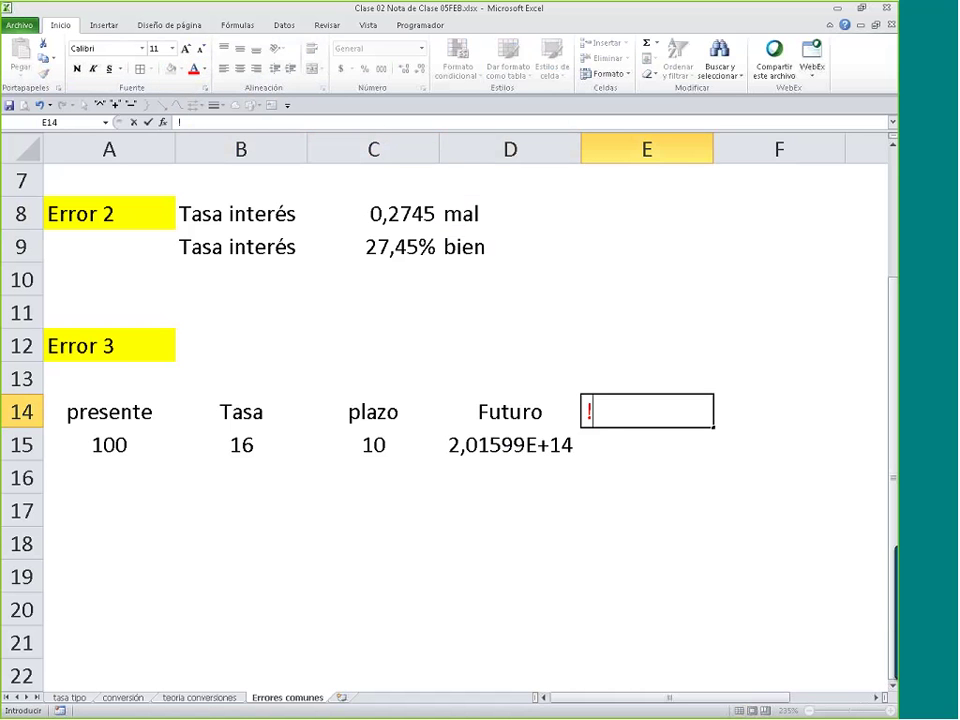
- Add four exclamation marks to the label in E14 so that it reads "mal!!!!"
key(Escape)
double_click(660, 412)
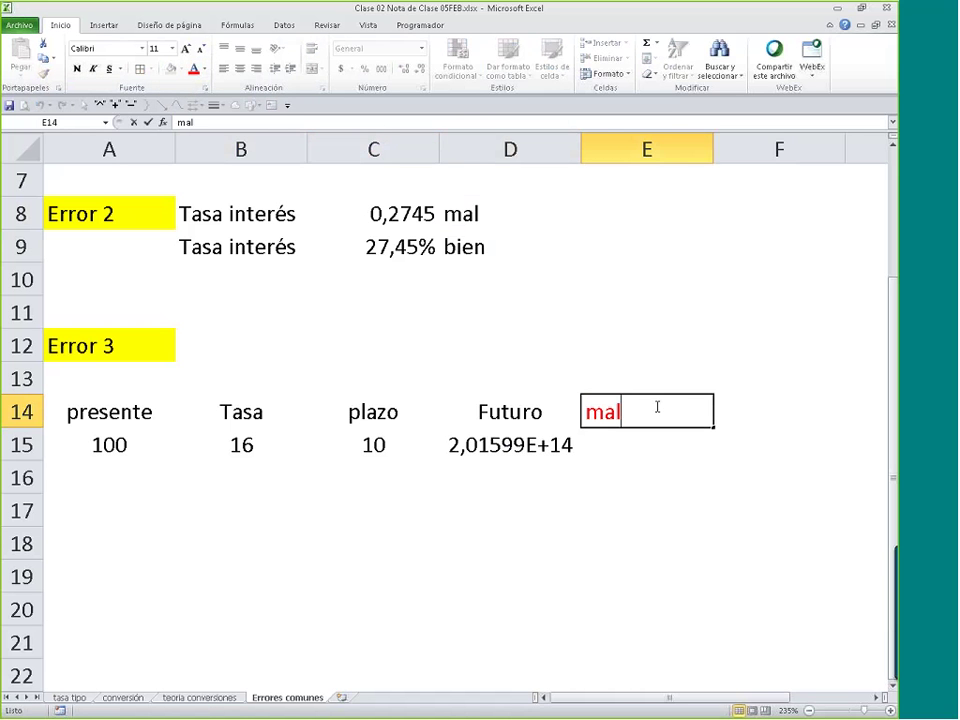
text(!!!!)
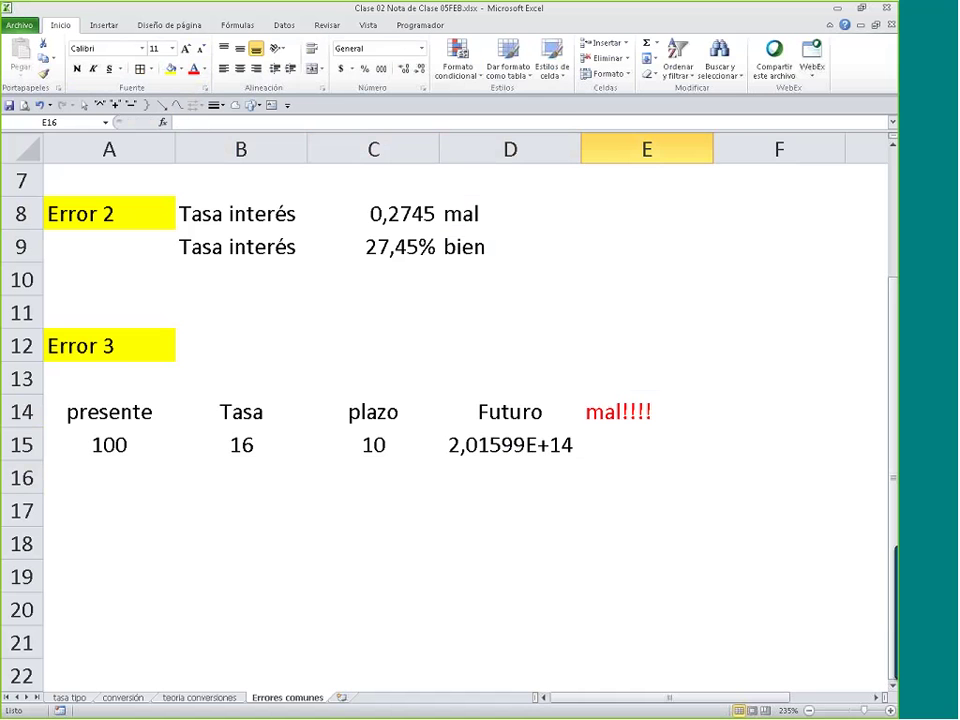
- Merge cells E14:E15 and center the "mal!!!!" label horizontally and vertically
drag(655, 418, 669, 435)
click(320, 68)
click(240, 48)
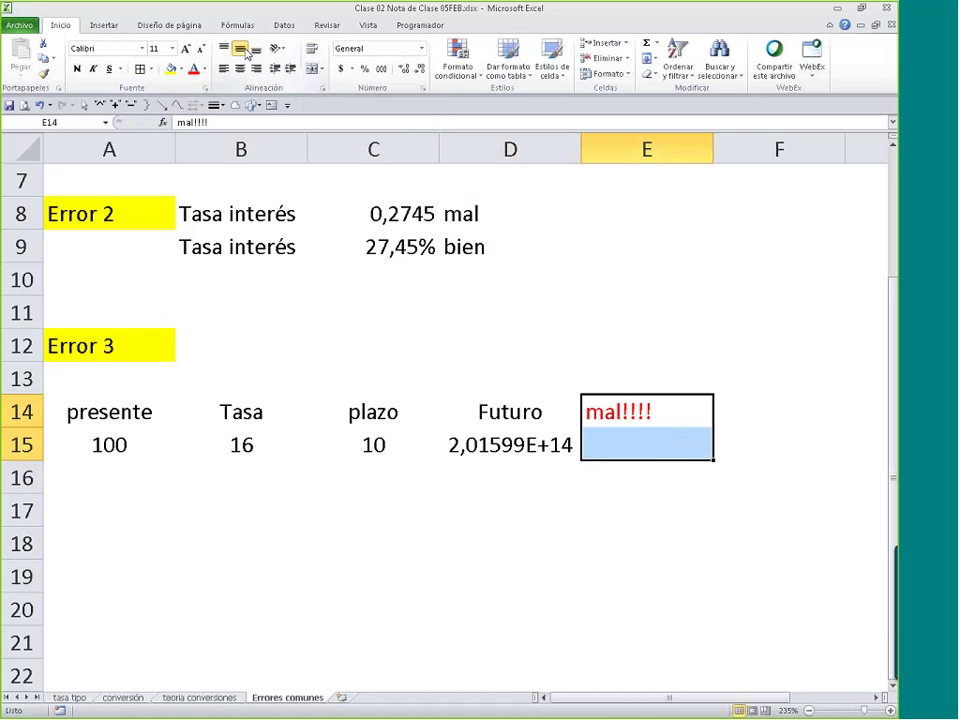
click(312, 68)
- Copy the example table A14:E15 to A17:E18 and change the rate in B18 to 16%
drag(610, 420, 91, 408)
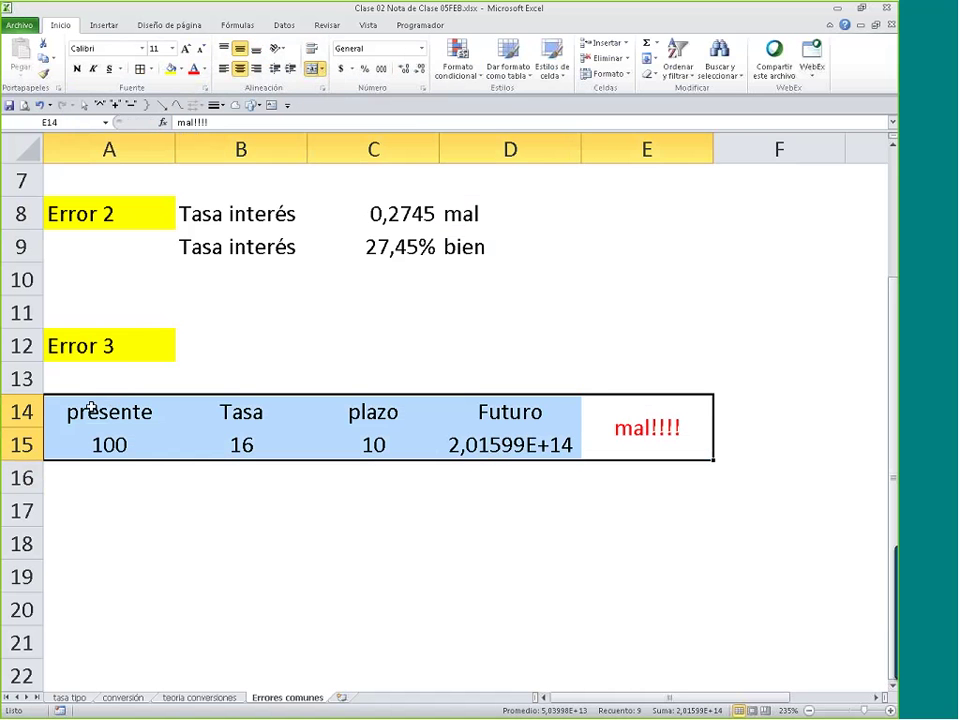
drag(189, 461, 197, 549)
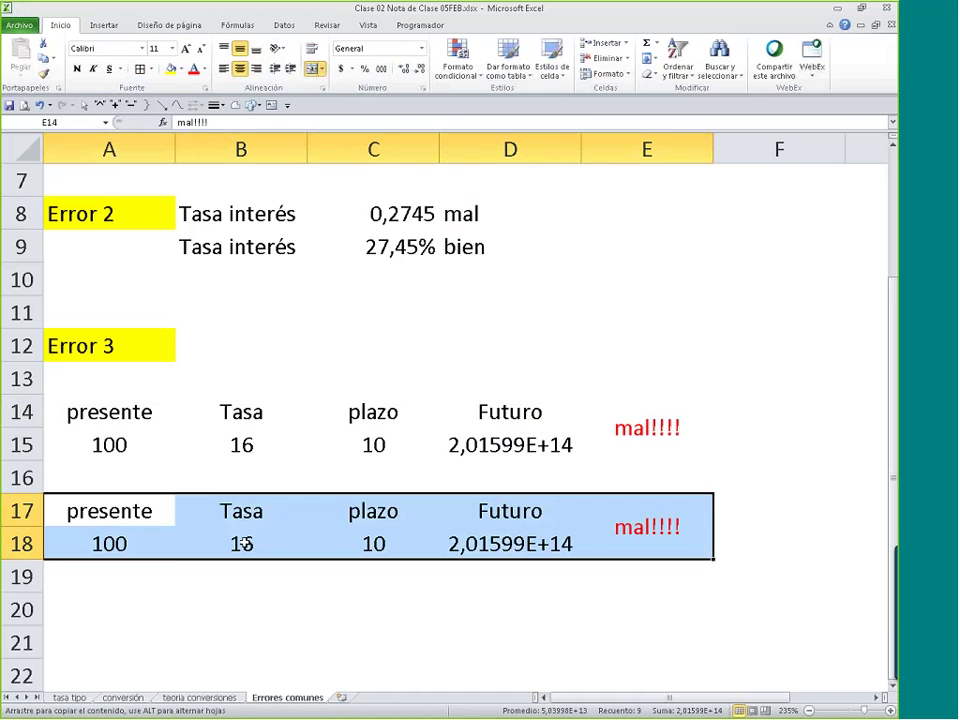
click(276, 543)
double_click(276, 543)
key(Return)
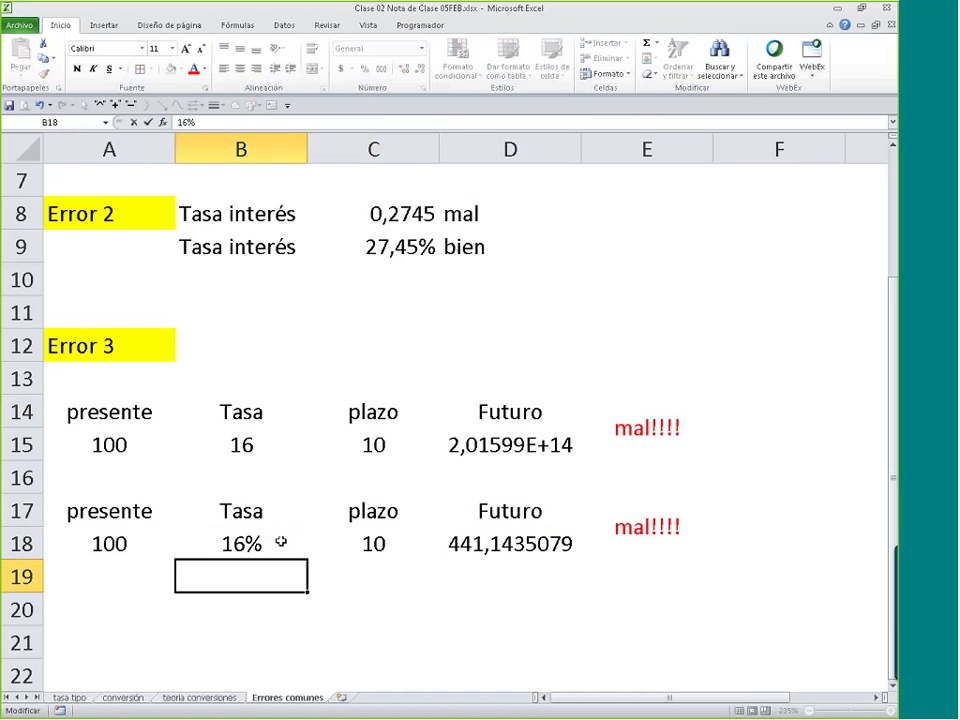
- Replace the copied "mal!!!!" label in merged cell E17 with "bien"
click(665, 529)
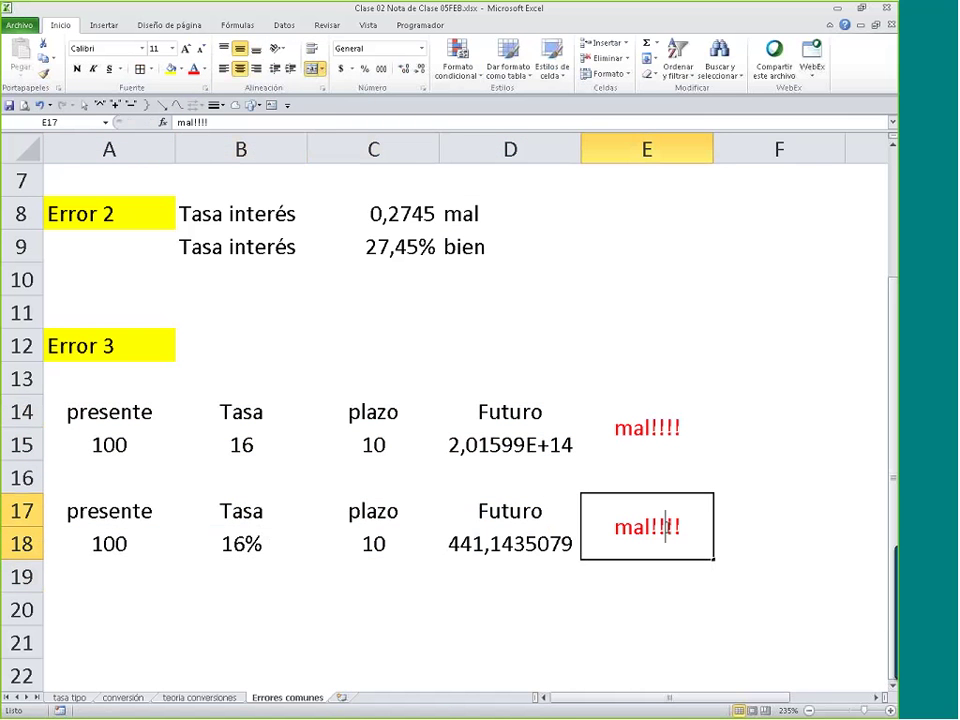
double_click(665, 529)
text(bien)
key(Return)
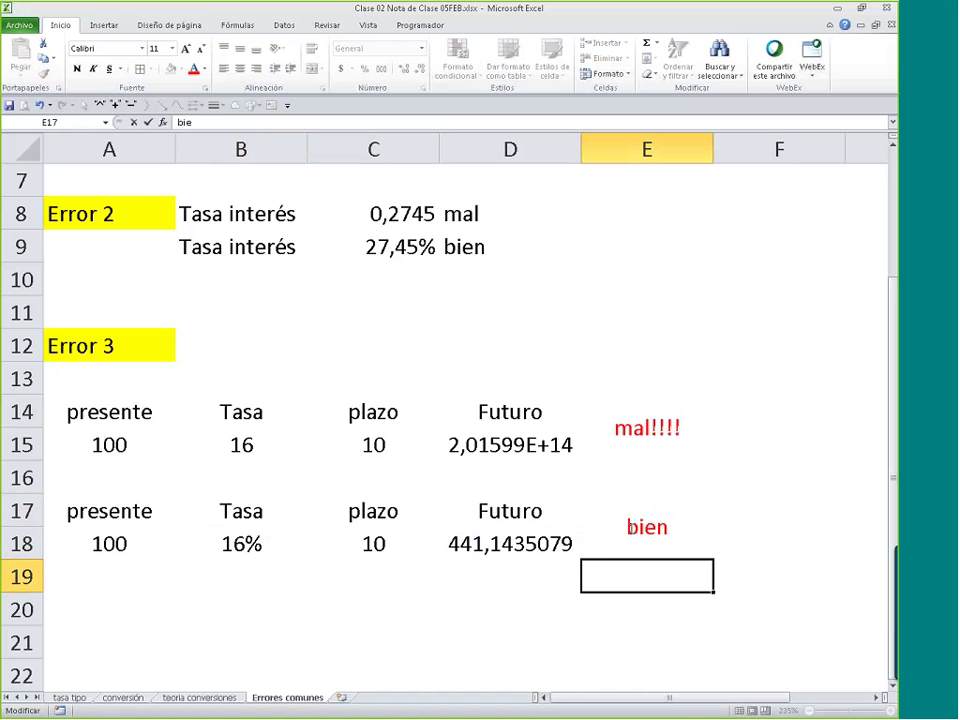
- Compare the rates in B15 and B18, check the future value formula in D15, and review the Error 2 and Error 1 rates
click(238, 441)
click(300, 544)
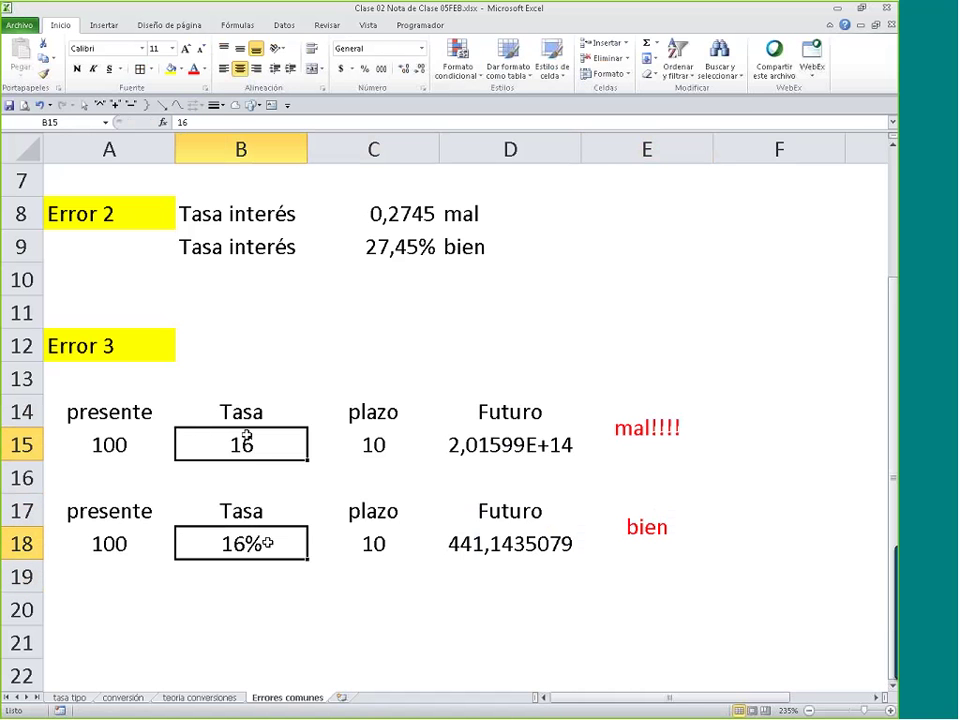
double_click(250, 544)
key(Return)
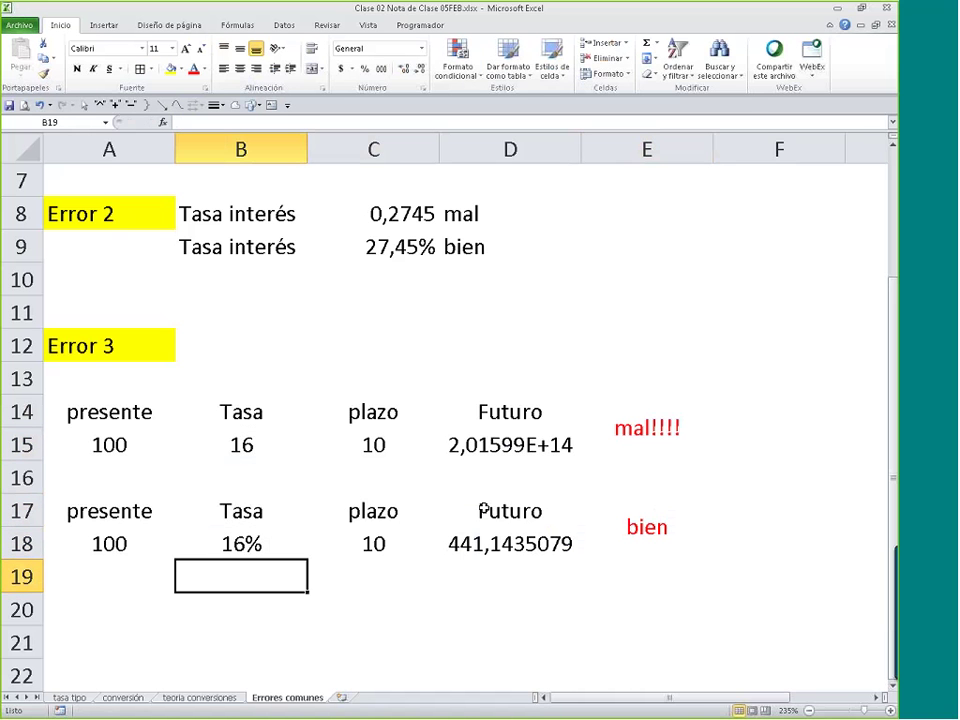
click(489, 440)
scroll(489, 430, up, 2)
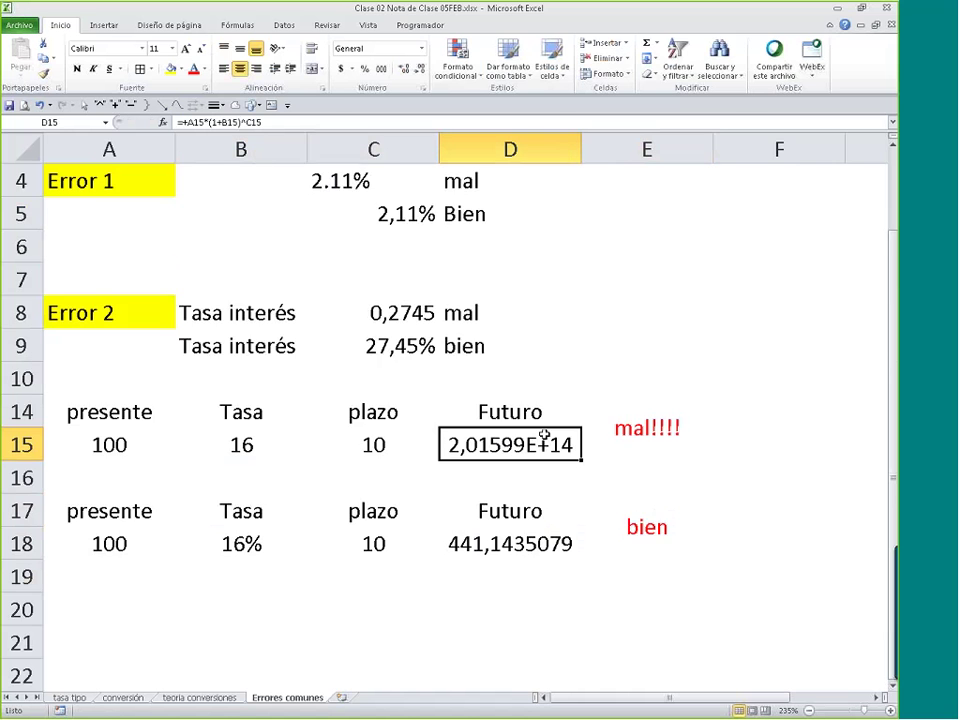
click(418, 446)
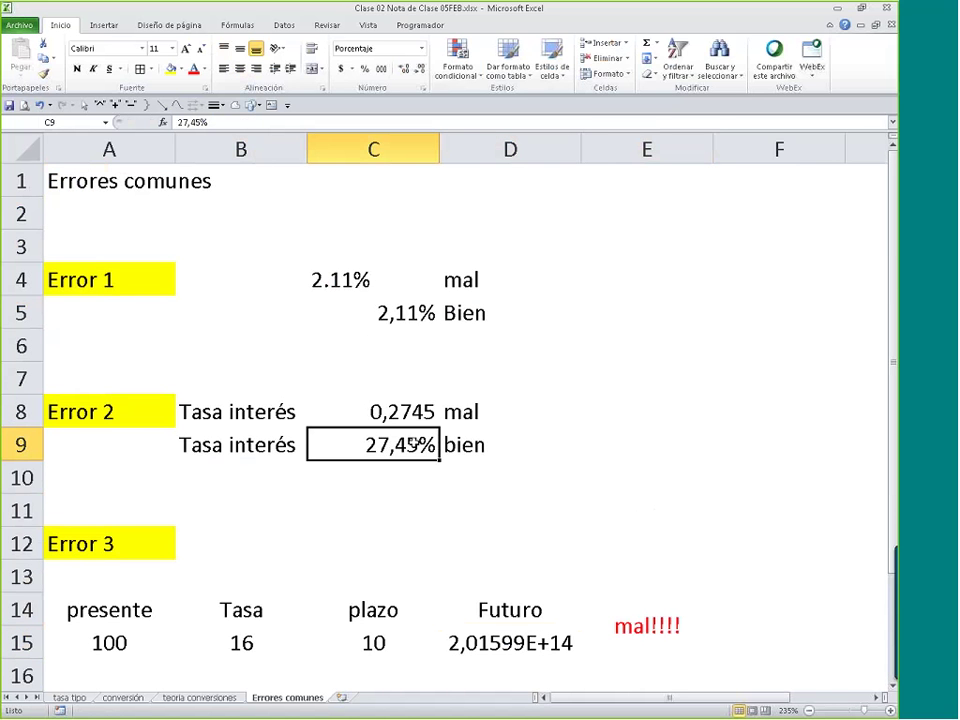
double_click(342, 280)
- Save the workbook with the finished Errores comunes sheet and switch to another window
click(568, 473)
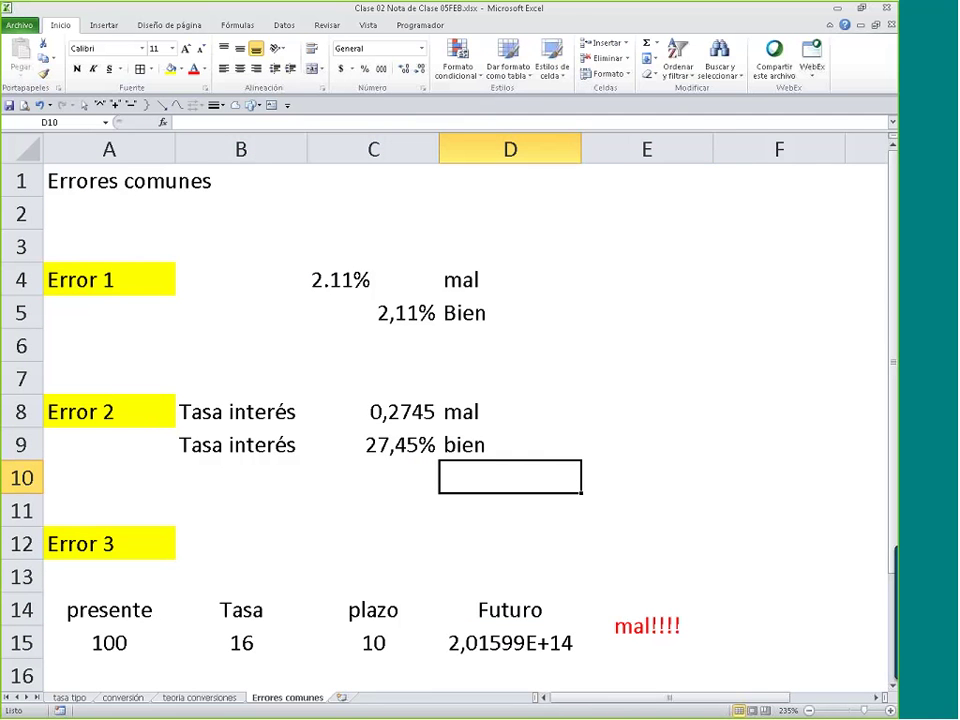
key(ctrl+s)
key(alt+Tab)
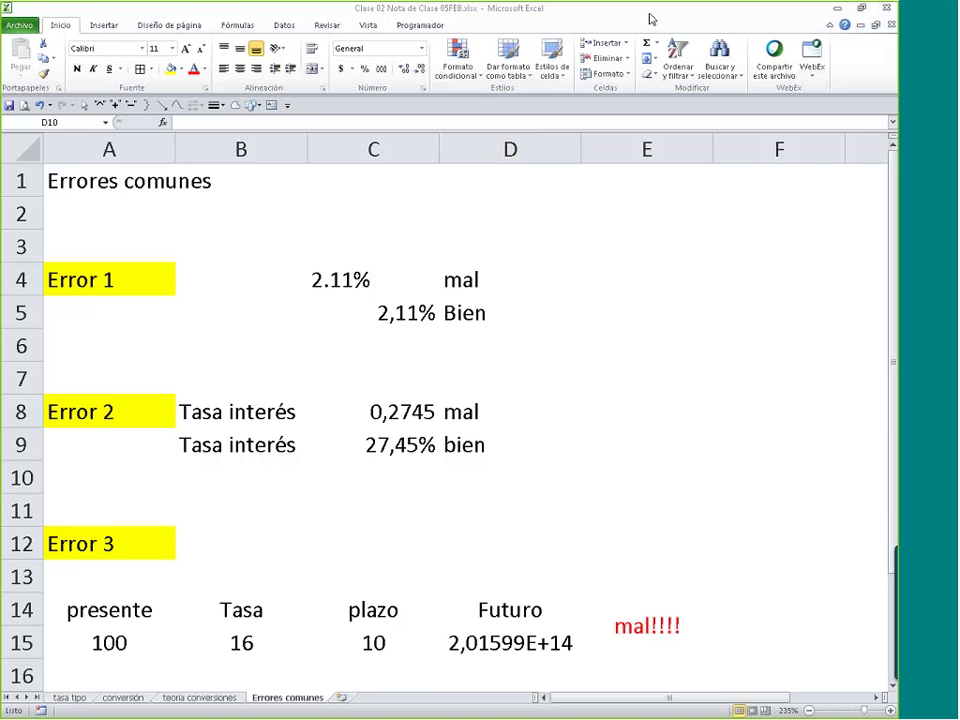